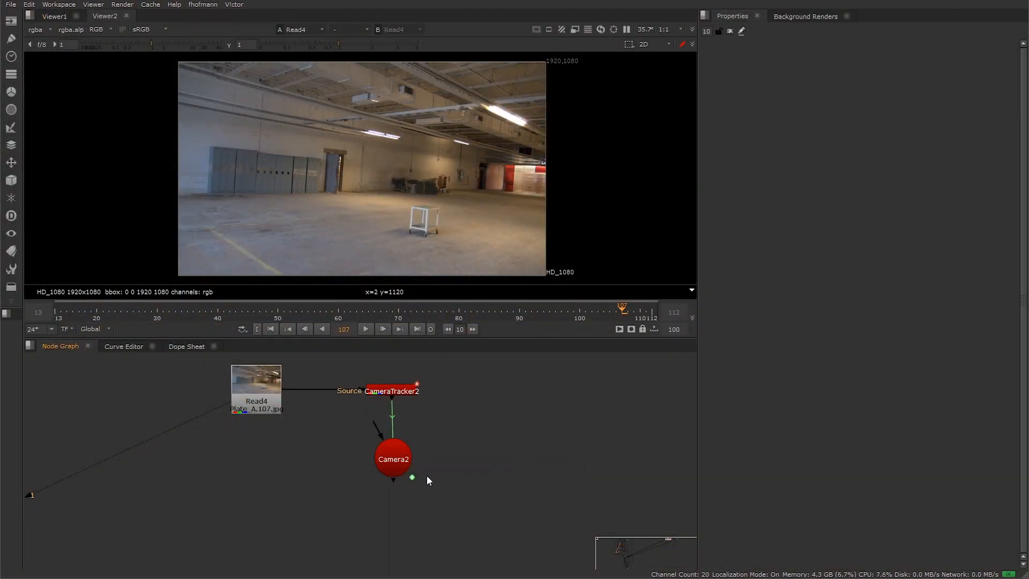
Add a DepthGenerator node, connecting its Camera input to Camera2 and its Source input to Read4, routed through a dot
key(Tab)
text(depth)
key(Return)
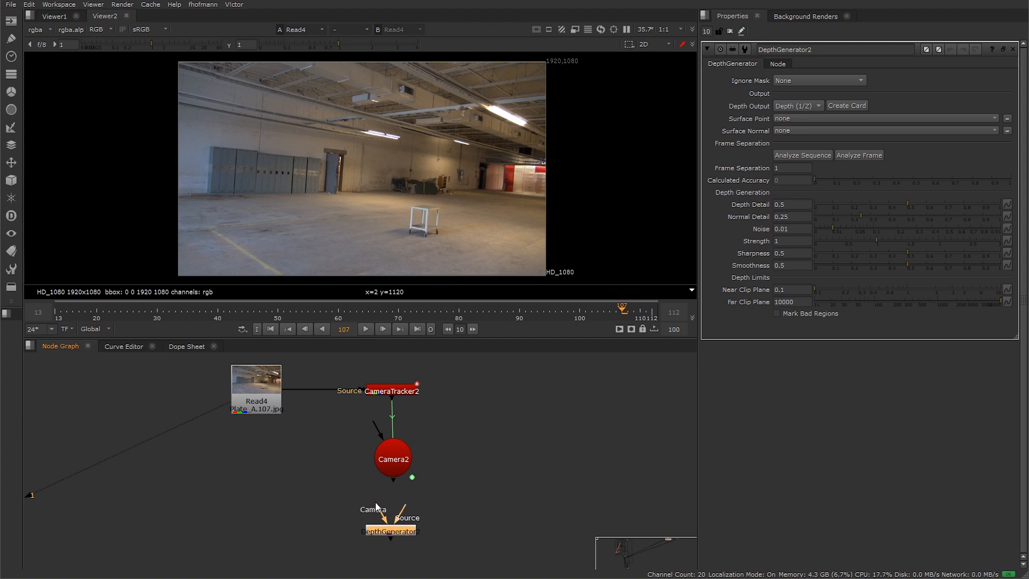
drag(376, 507, 393, 456)
drag(402, 514, 265, 394)
ctrl+drag(333, 469, 258, 526)
View the DepthGenerator's depth layer as the red channel only, with viewer gain 0.2 and gamma 0.72
click(383, 530)
key(1)
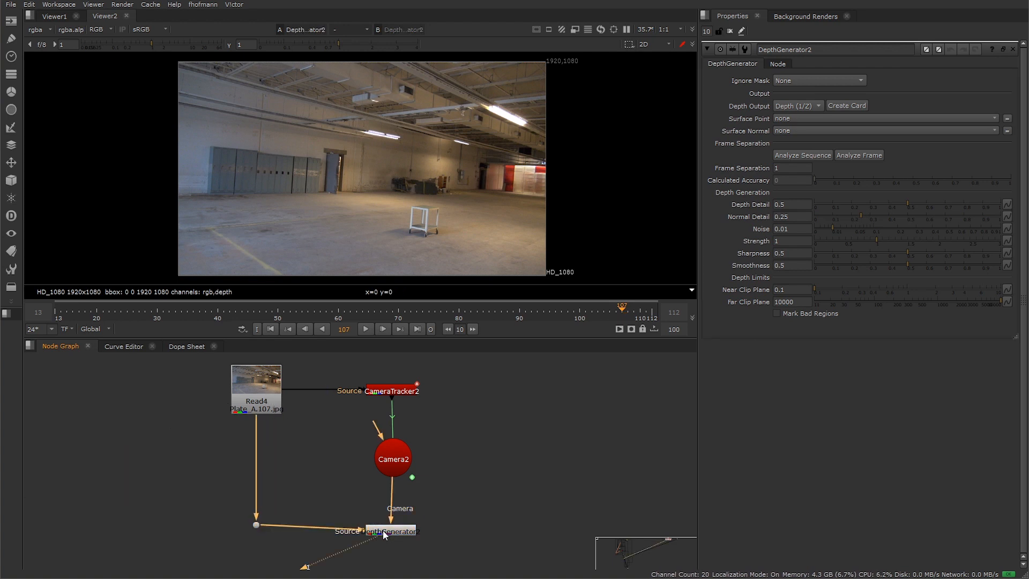
click(35, 30)
click(57, 85)
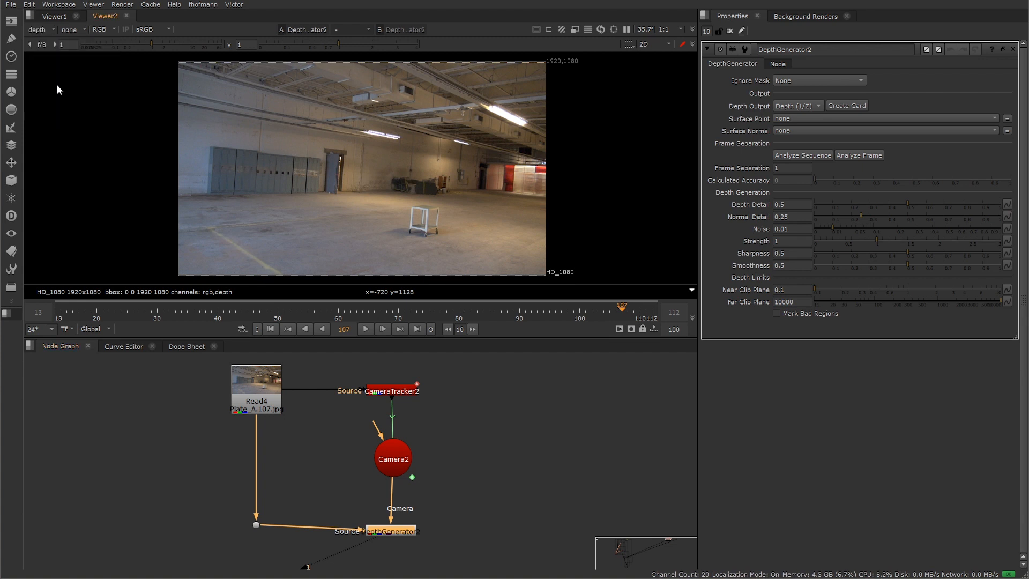
drag(152, 44, 125, 45)
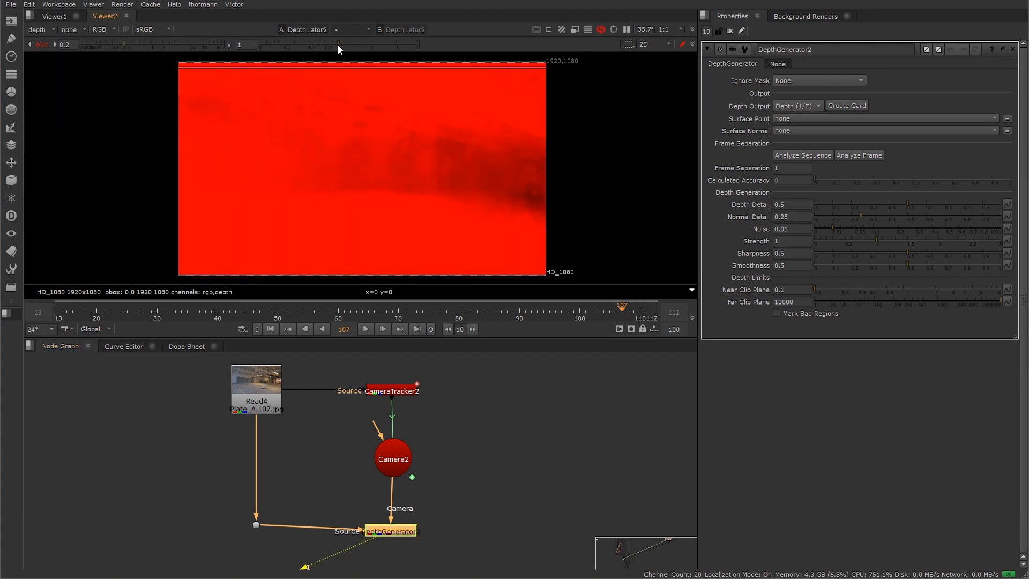
drag(338, 44, 326, 44)
key(r)
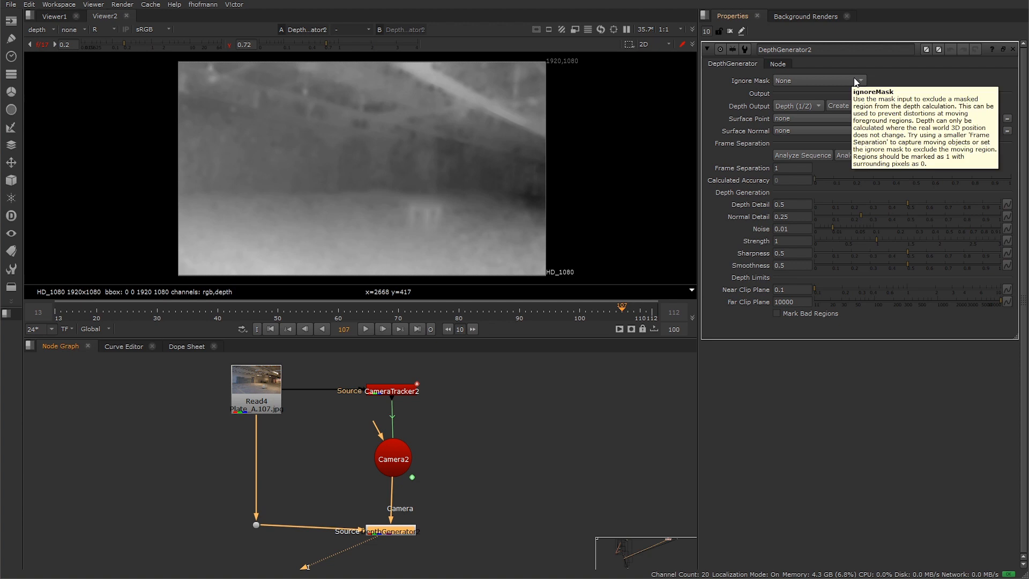
click(832, 78)
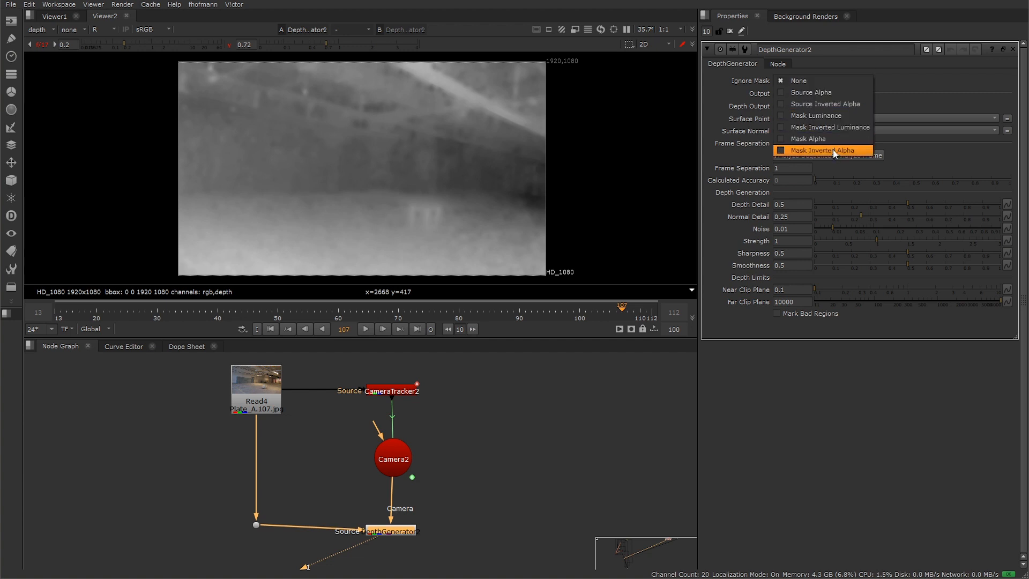
click(831, 84)
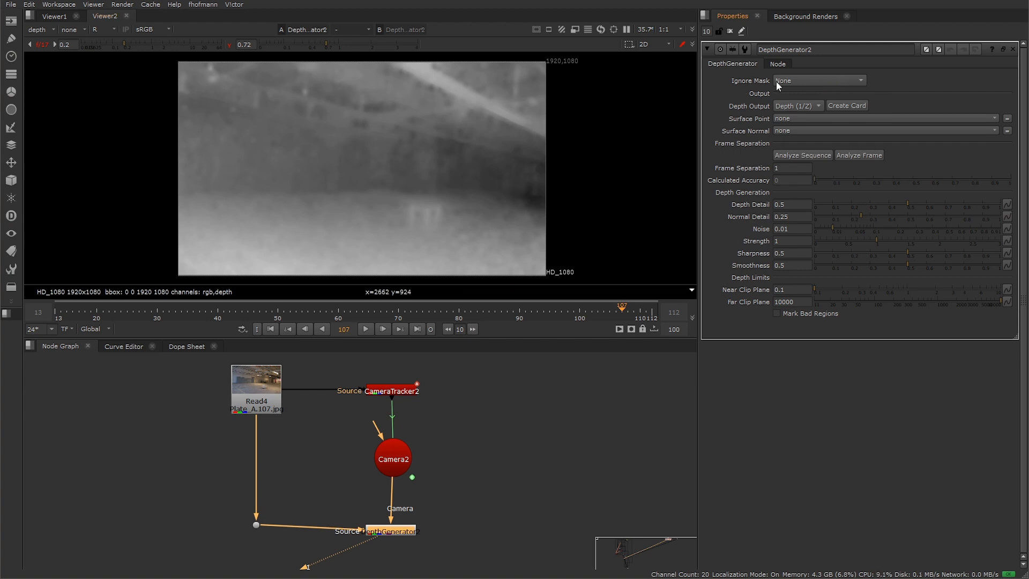
mouse_move(791, 84)
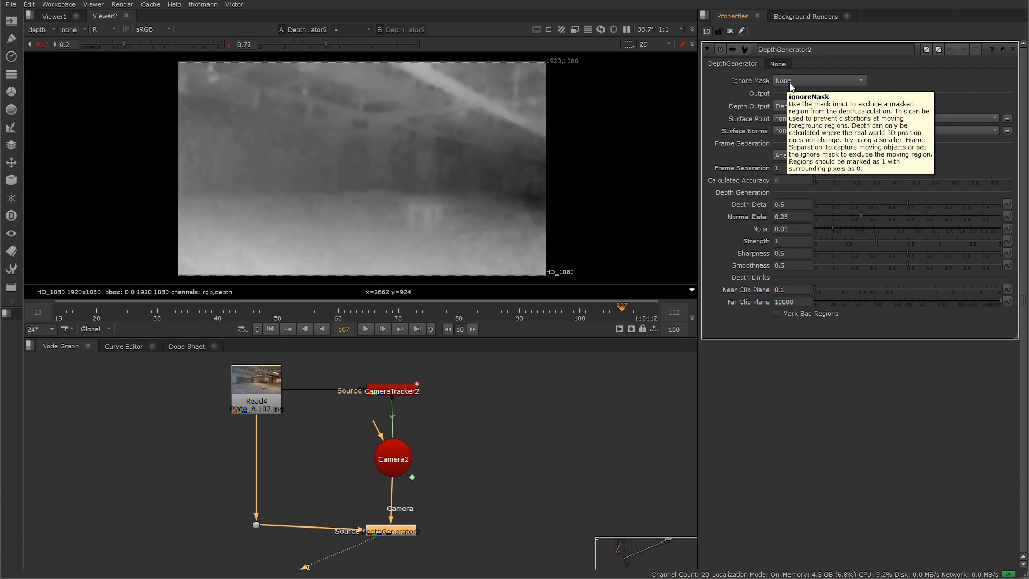
mouse_move(788, 107)
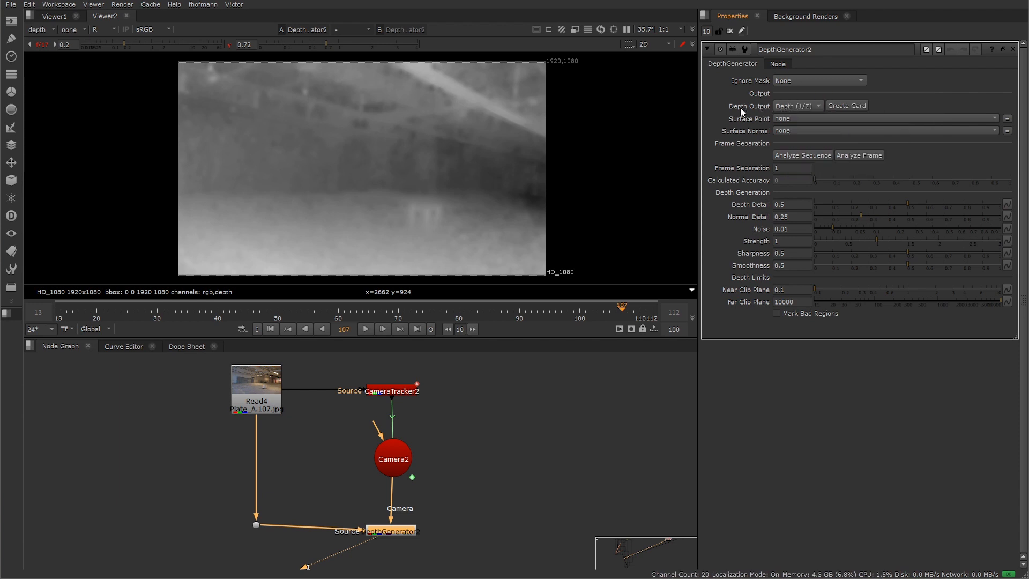
click(799, 107)
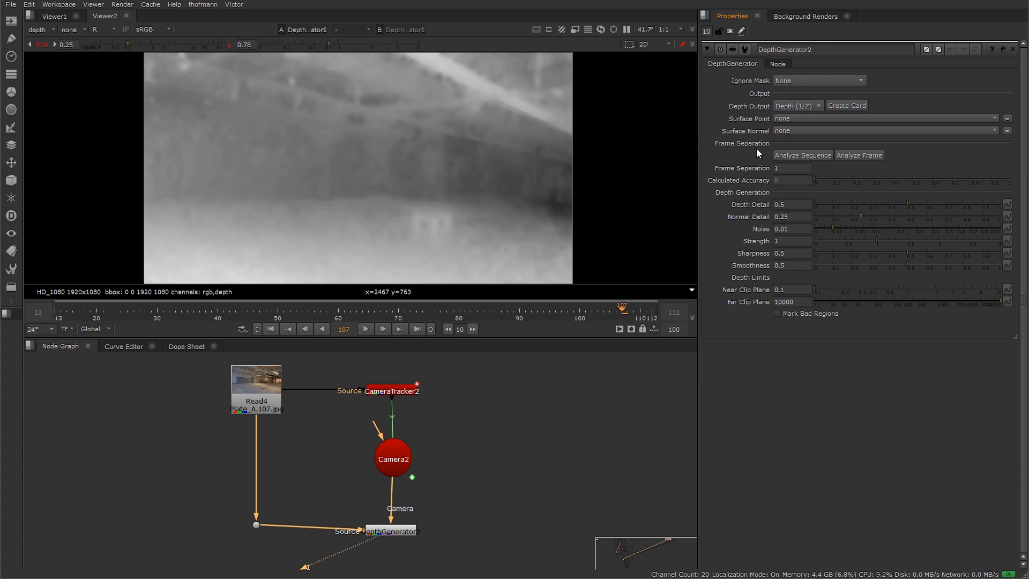
Set the DepthGenerator's Frame Separation to 2 and check the depth at frame 100
double_click(788, 168)
text(2)
key(Return)
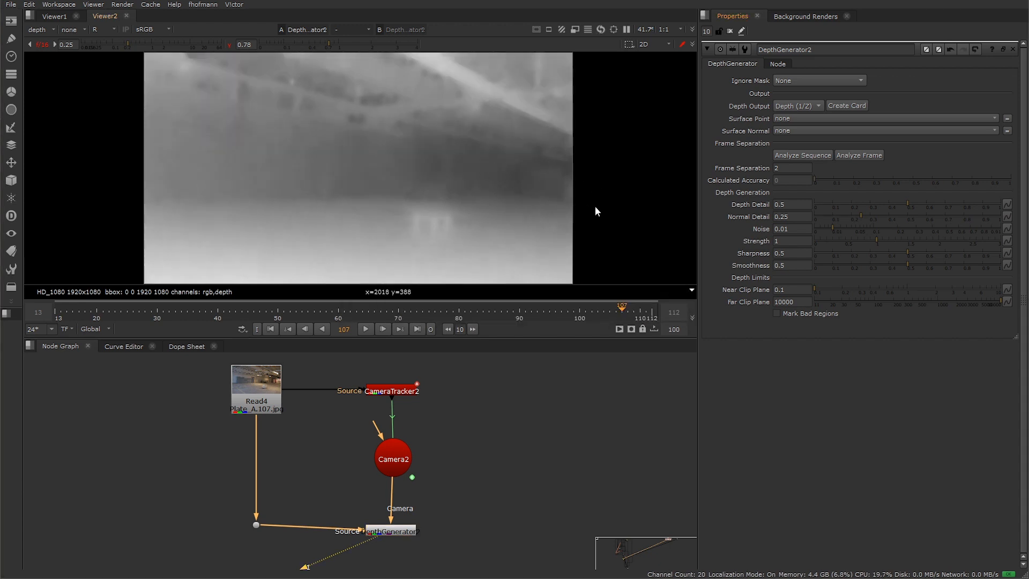
drag(620, 310, 585, 314)
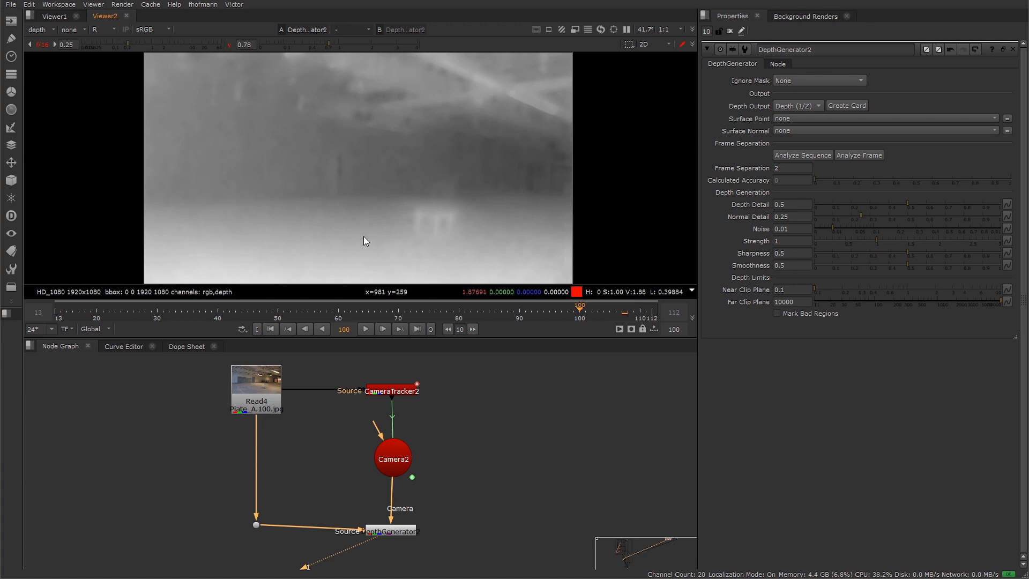
View the Read4 plate in rgba with viewer gain and gamma reset, and scrub through its frames
click(40, 42)
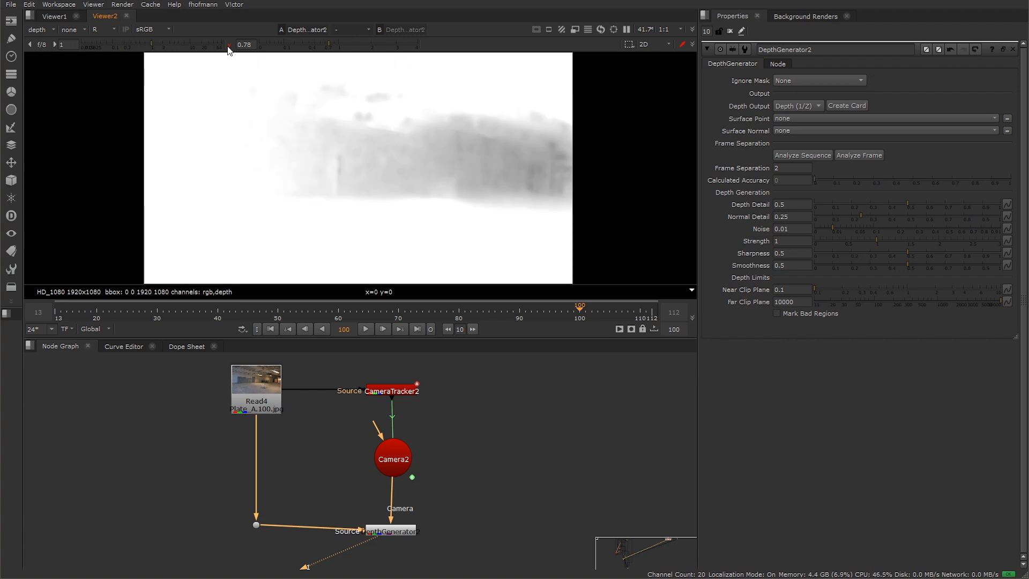
click(37, 31)
click(47, 58)
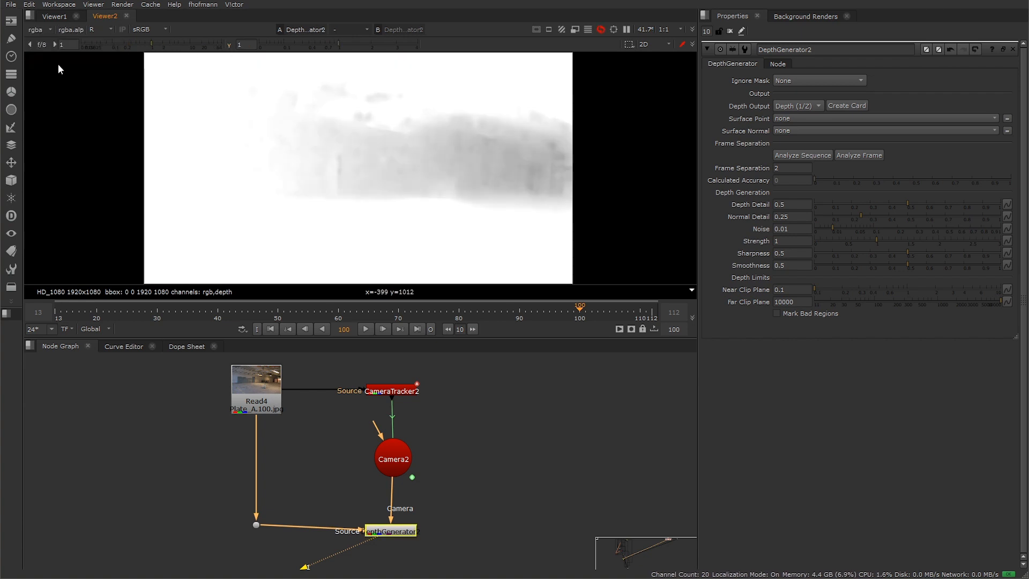
click(266, 403)
key(1)
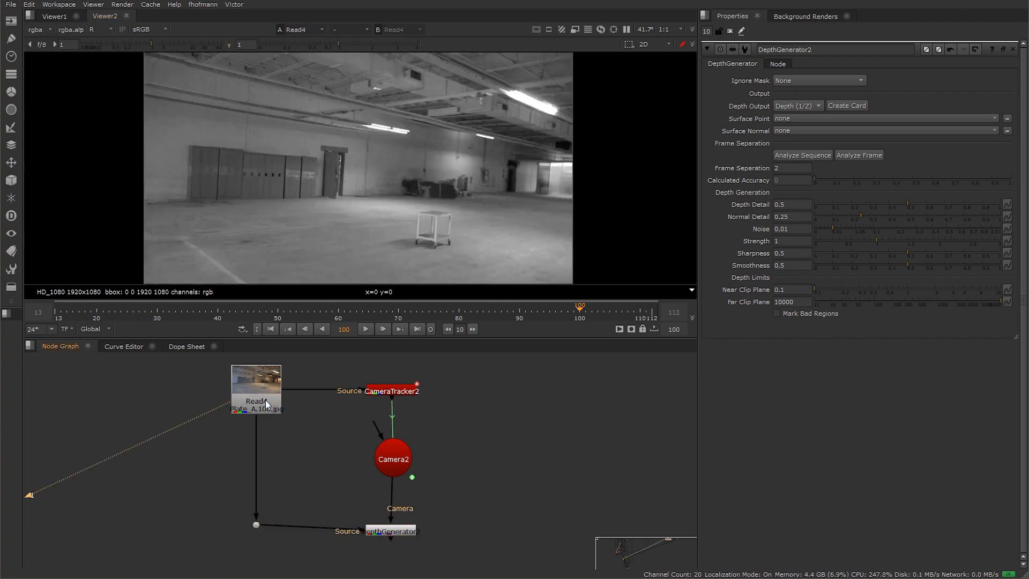
drag(416, 301, 585, 324)
click(366, 329)
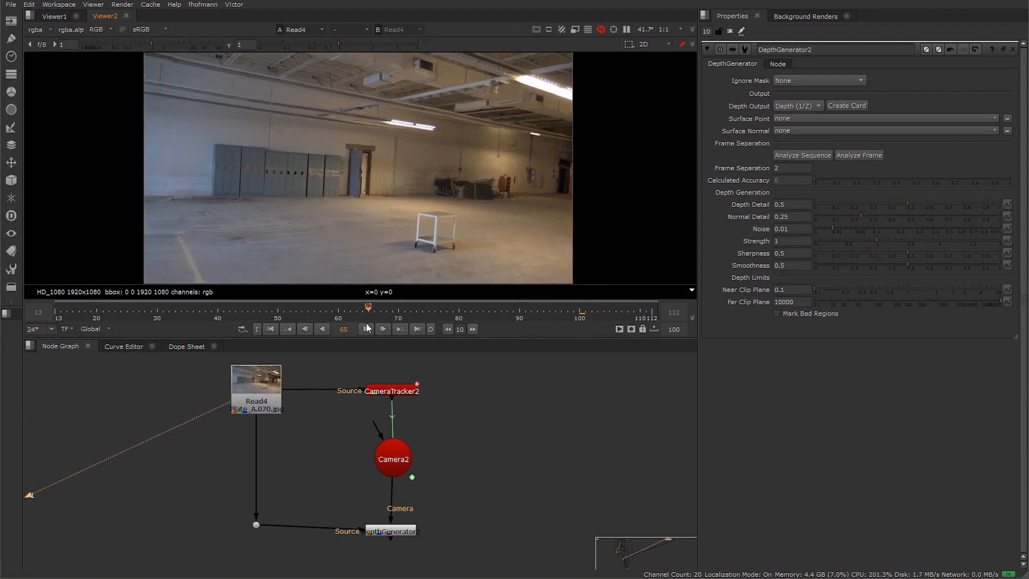
drag(363, 327, 517, 327)
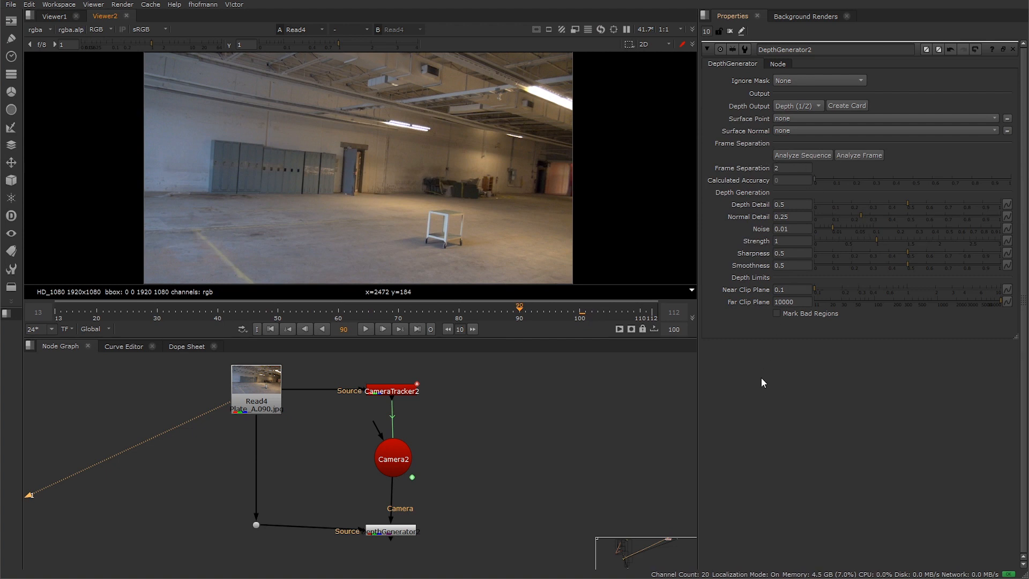
Analyze the frame separation for the whole sequence and compare the calculated values at different frames
click(811, 156)
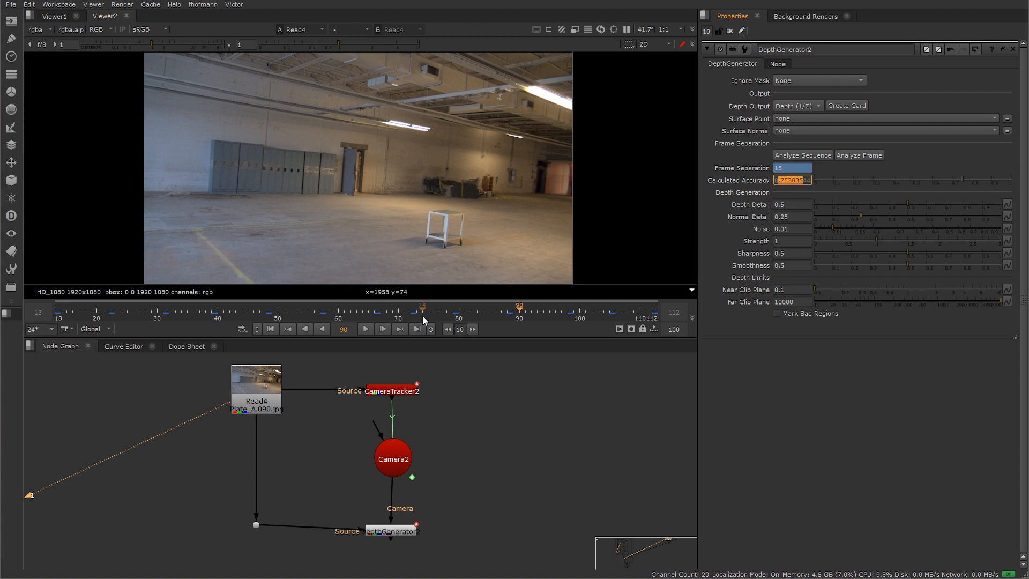
drag(422, 316, 587, 317)
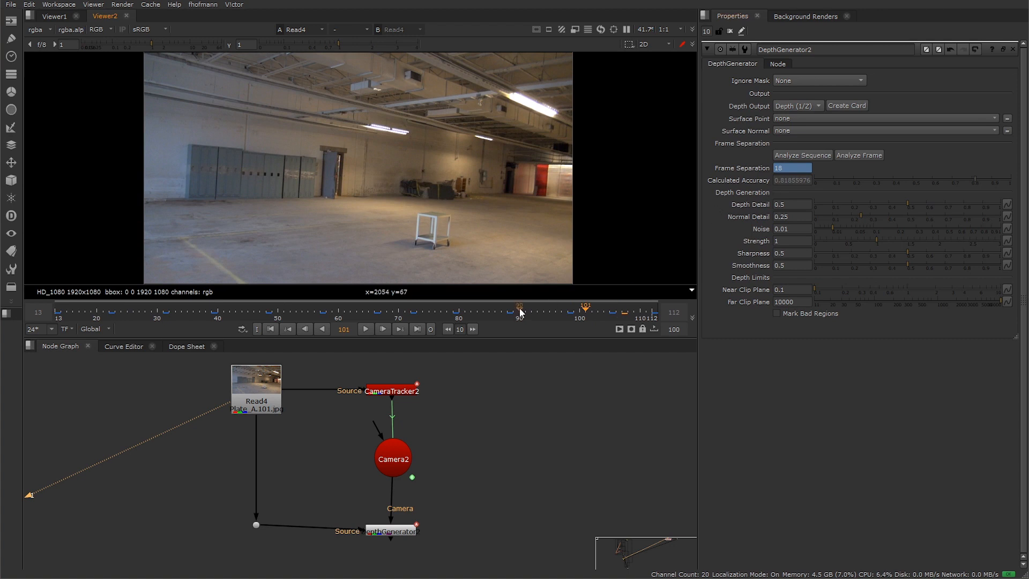
drag(520, 313, 380, 317)
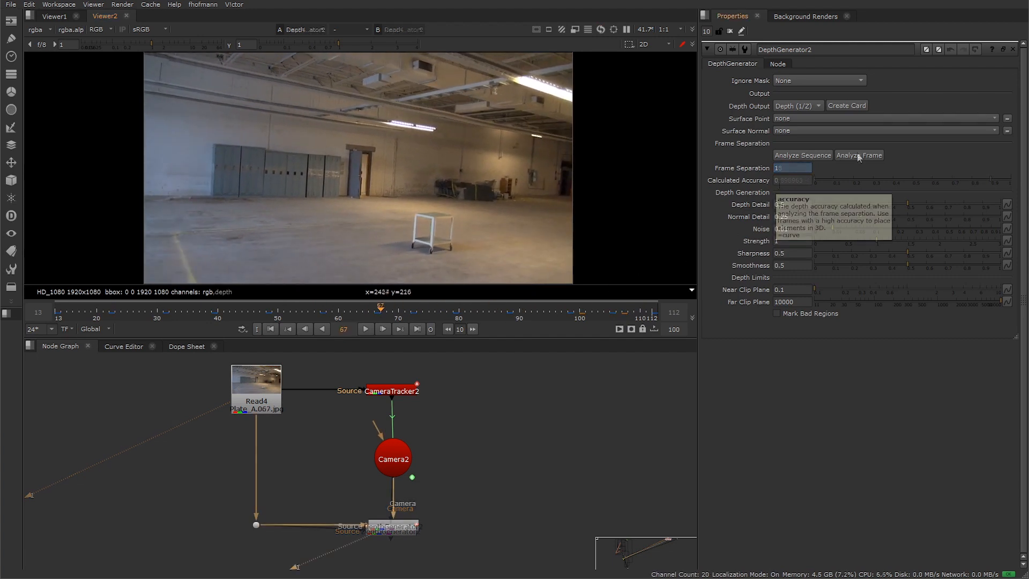
Analyze the frame separation at frame 67 and view the depth layer's red channel with gain 0.18 and gamma 0.54
click(857, 155)
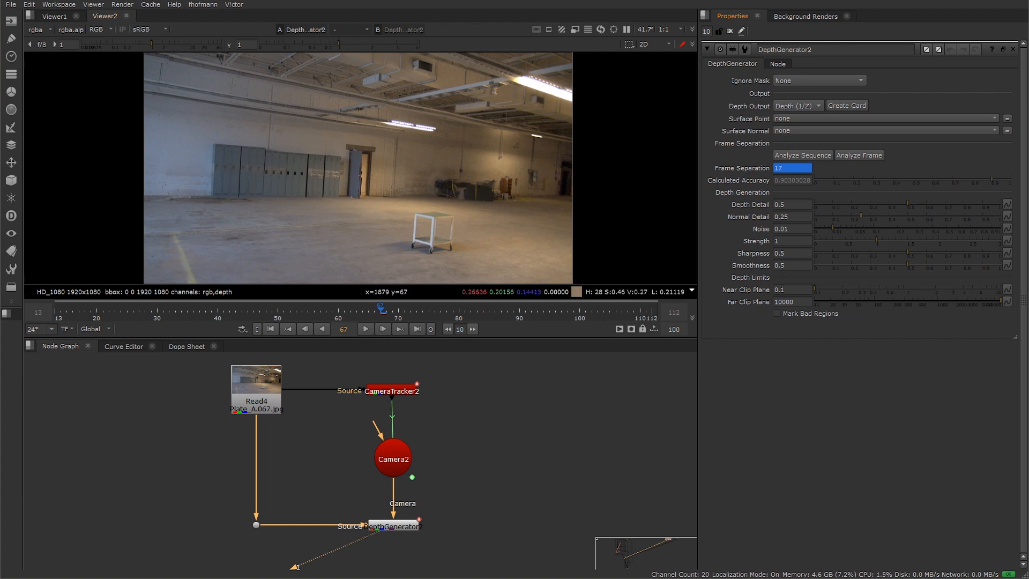
click(43, 27)
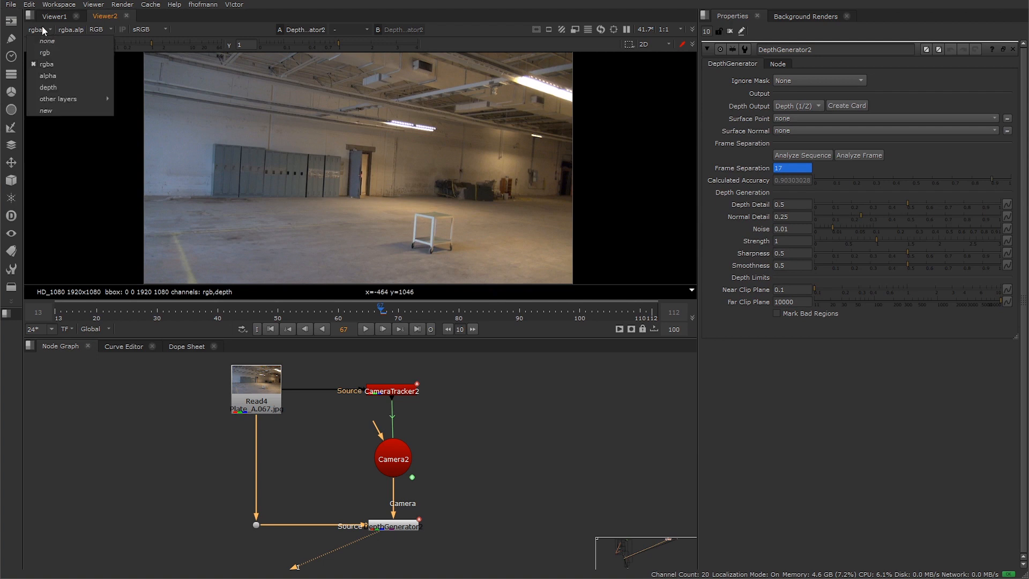
click(48, 88)
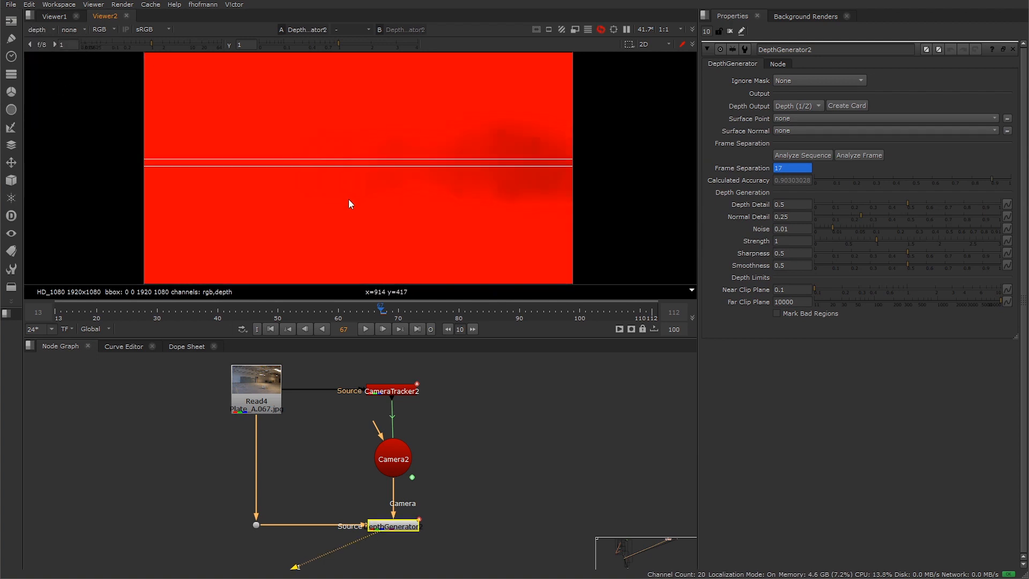
key(r)
drag(153, 44, 122, 43)
drag(334, 45, 318, 45)
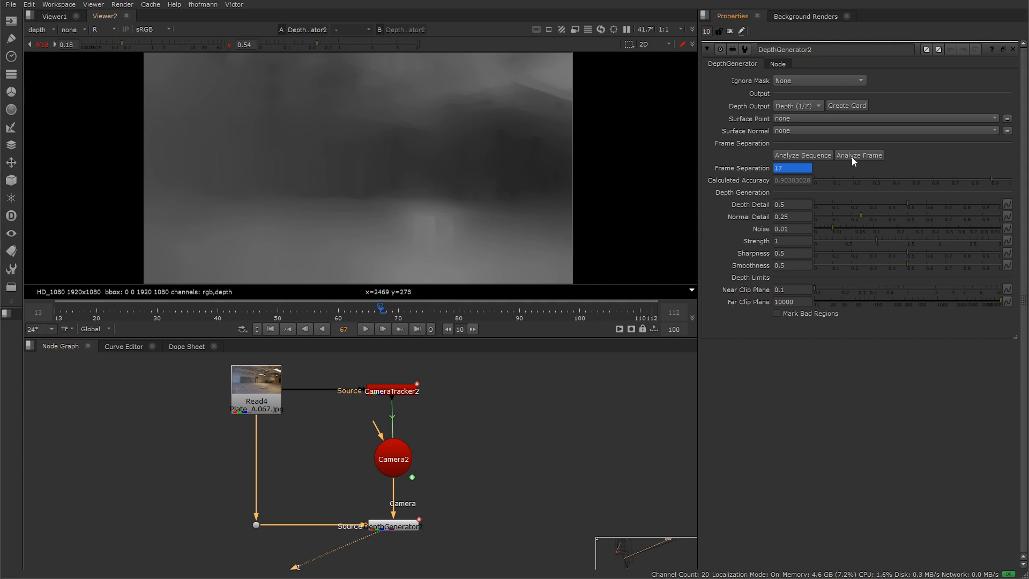
click(539, 310)
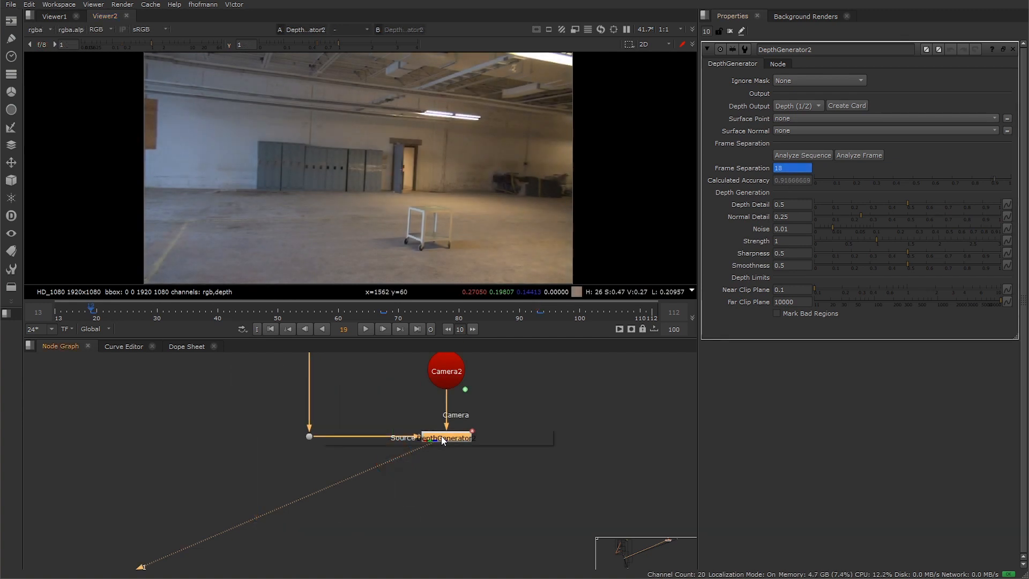
Add a Shuffle node after the DepthGenerator and route the depth layer into the rgba channels
key(Tab)
text(shuffle)
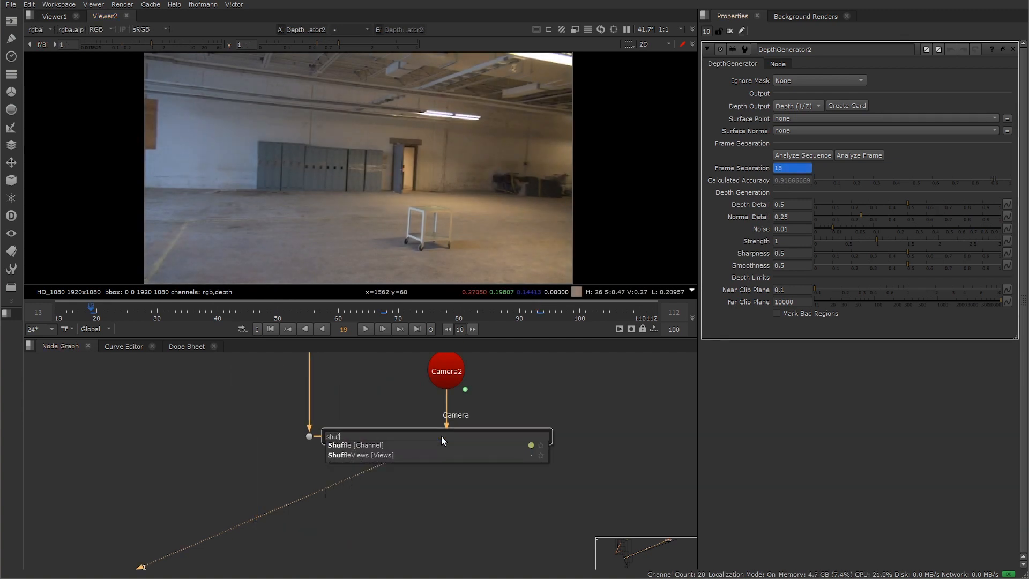
key(Return)
click(780, 110)
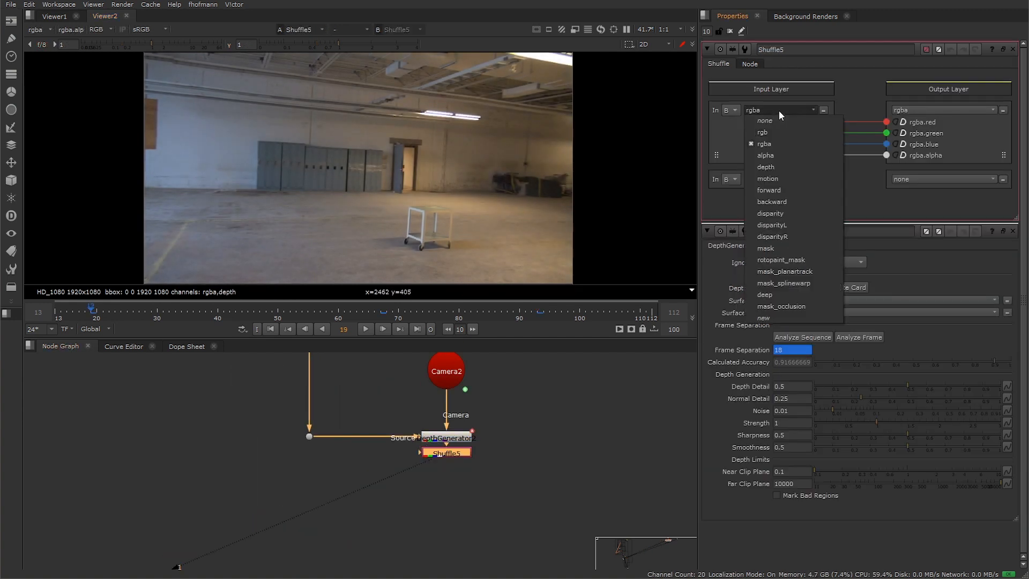
click(770, 167)
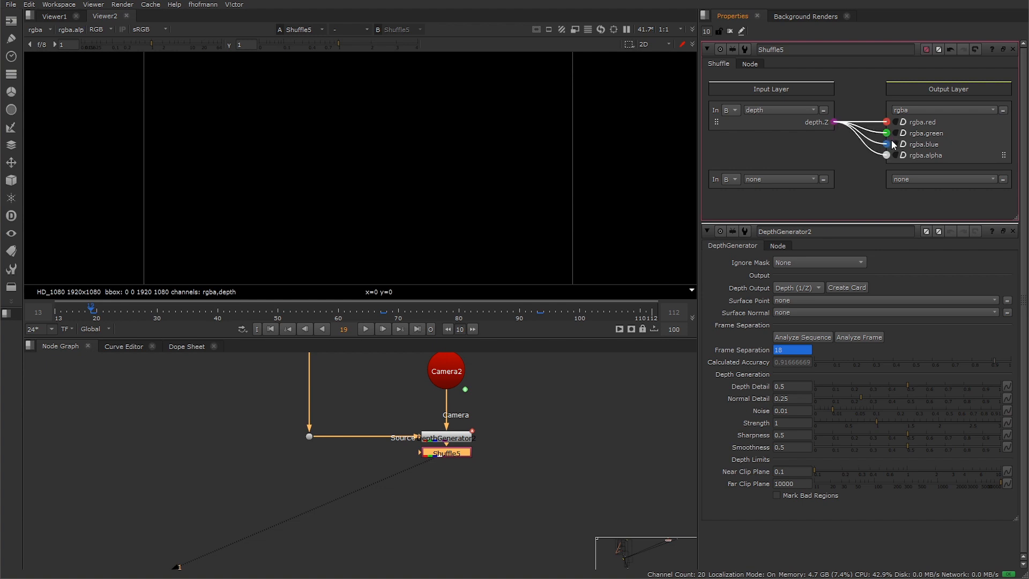
Add an Invert node connected below the Shuffle, followed by a Grade node
click(458, 490)
key(Tab)
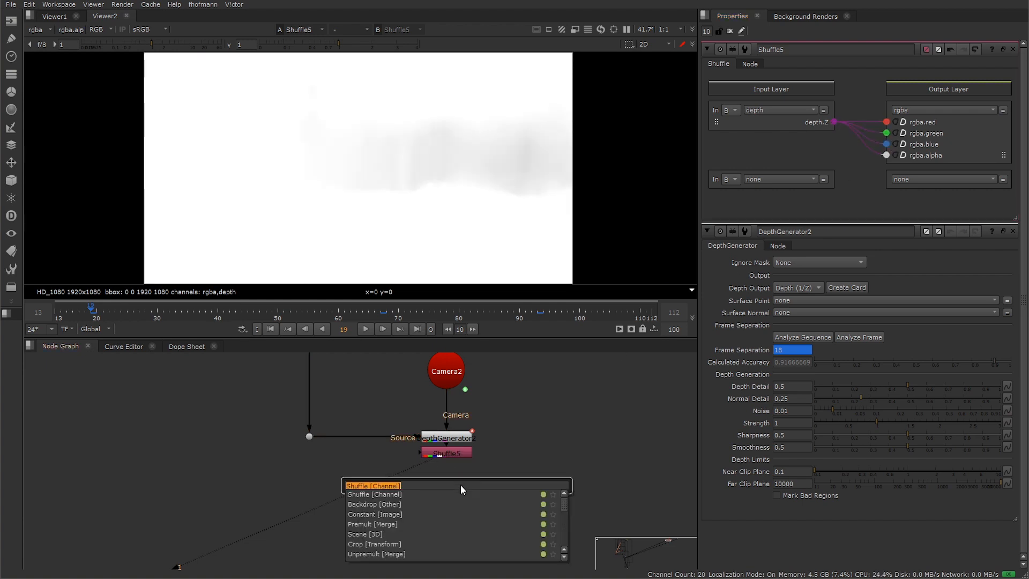
text(invert)
key(Return)
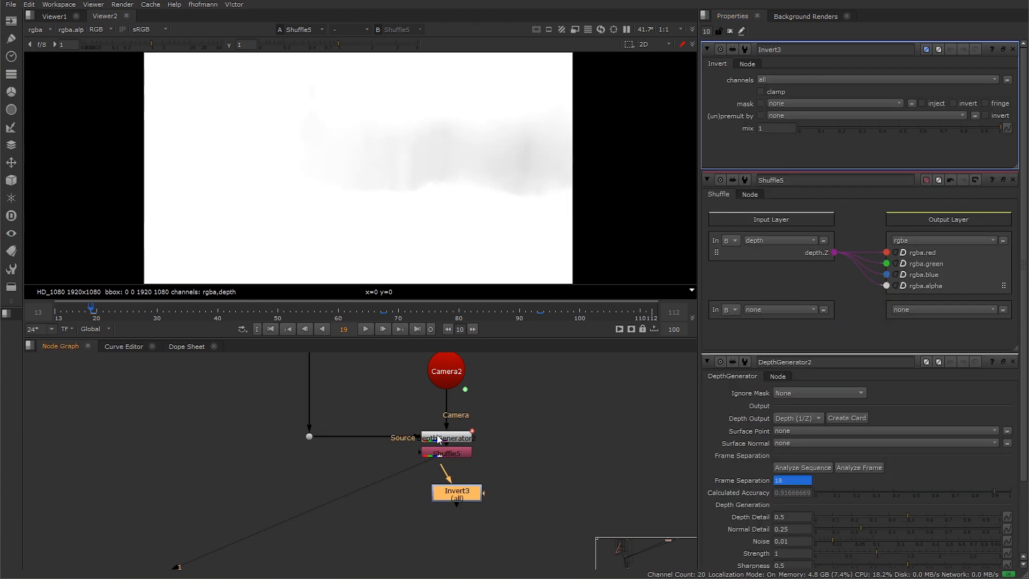
drag(464, 495, 461, 501)
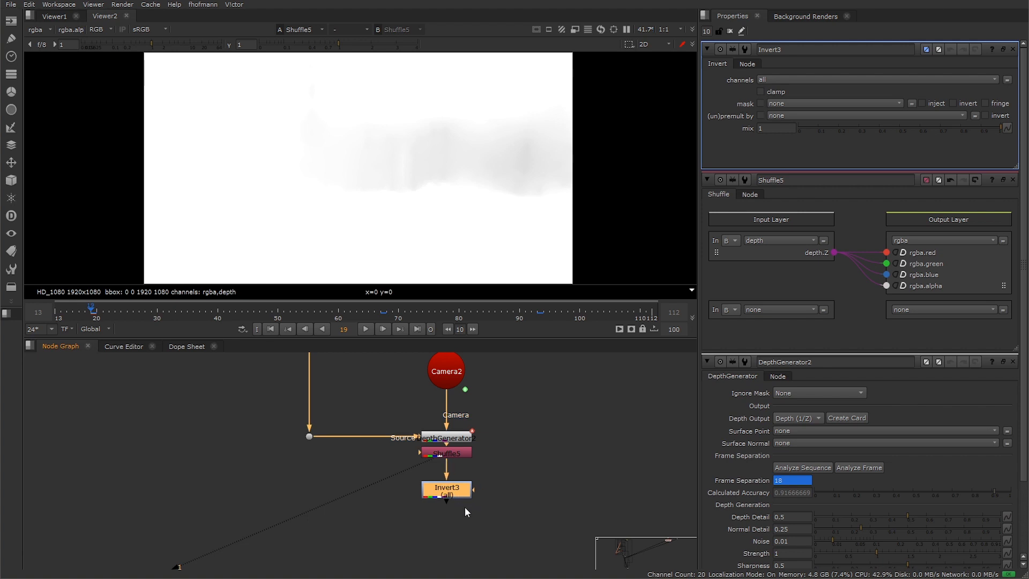
key(g)
middle_drag(375, 491, 411, 437)
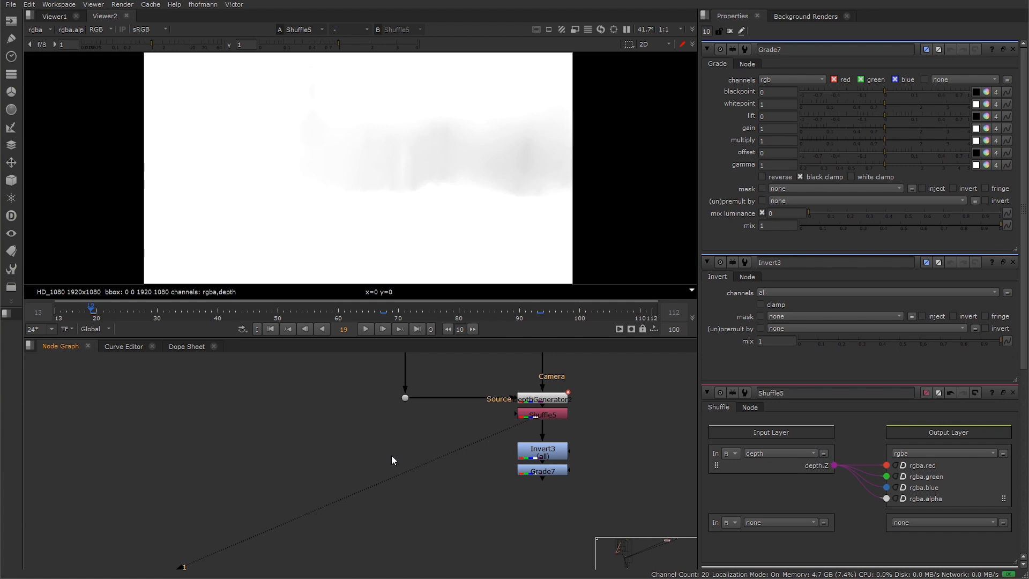
Add a second Grade node on the source plate's dot, mask it with the Grade below the Invert, and view it
key(g)
middle_drag(401, 453, 358, 533)
drag(358, 533, 378, 500)
middle_drag(376, 521, 370, 410)
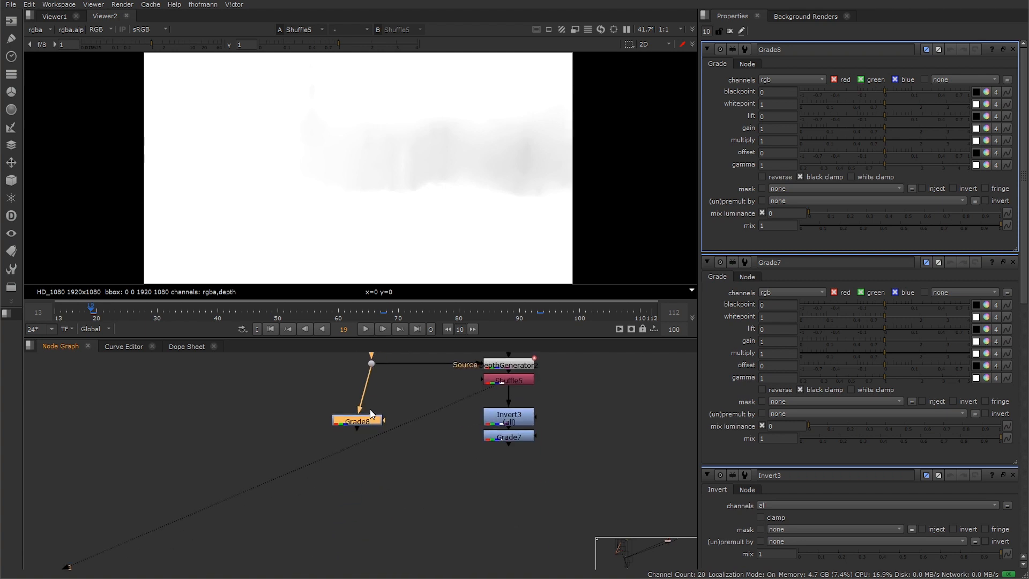
drag(367, 423, 502, 450)
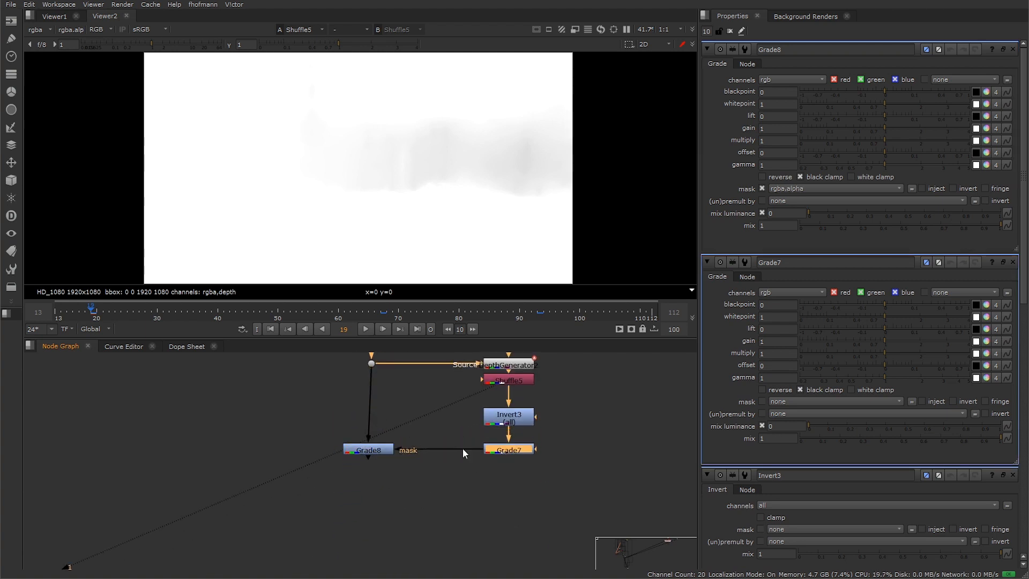
click(369, 451)
key(1)
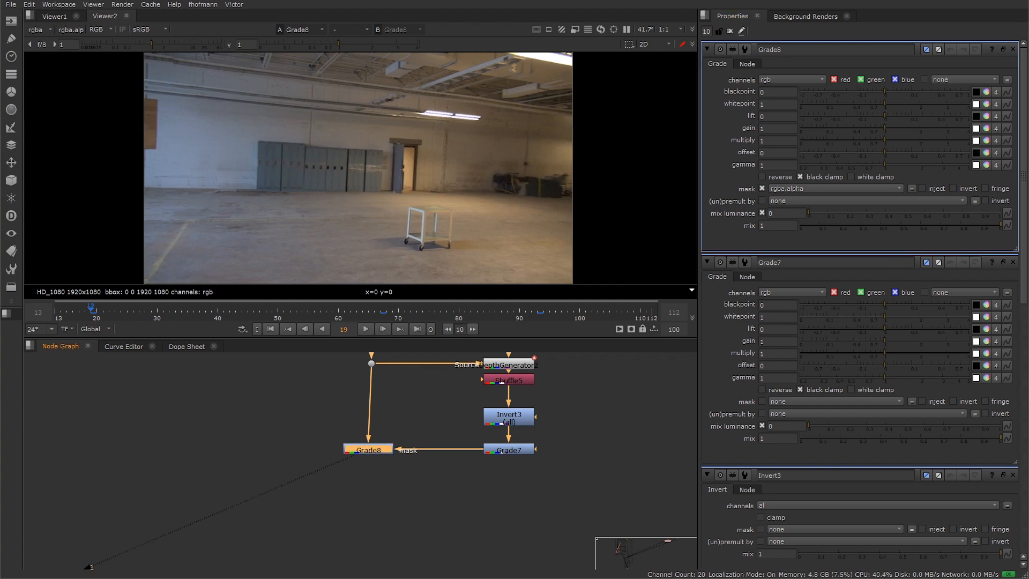
Tint the masked Grade on the source plate orange by setting its gamma to red 1, green 0.465816 and blue 0
click(987, 165)
drag(738, 192, 742, 191)
drag(836, 140, 977, 59)
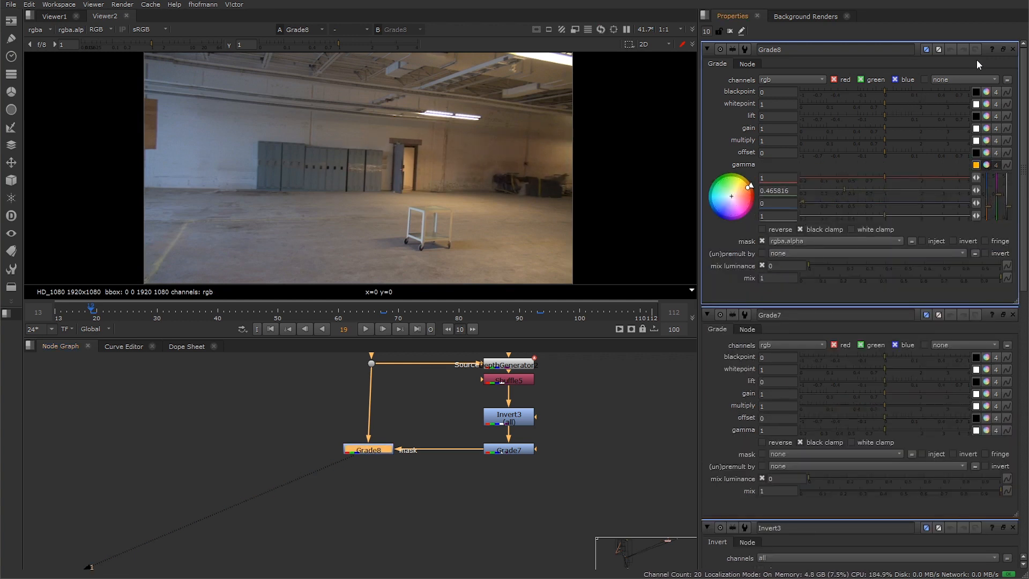
Set the Grade below the Invert to all channels, blackpoint -1 and whitepoint 0.68, and check the masked plate on several frames
click(453, 311)
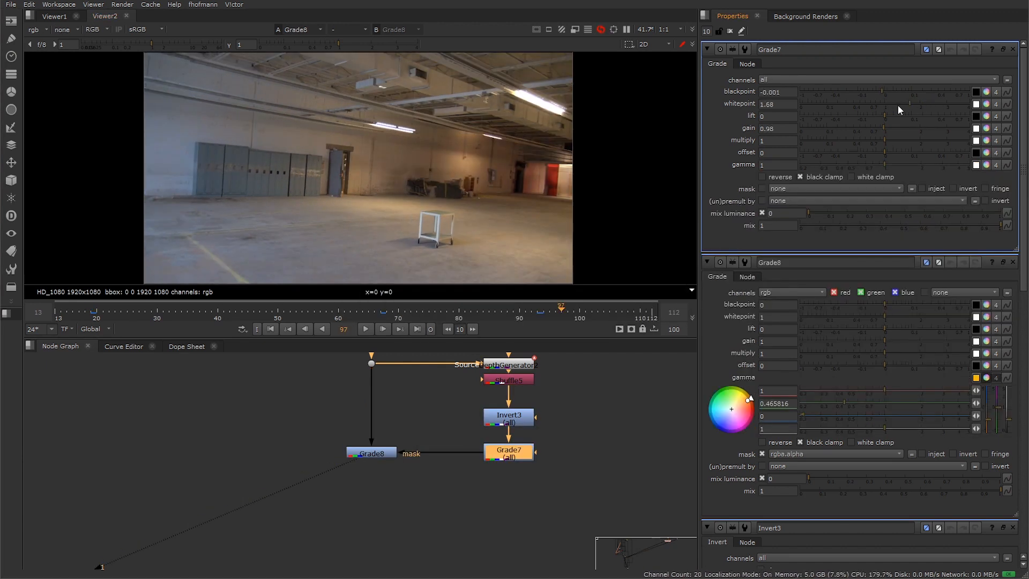
drag(898, 105, 791, 92)
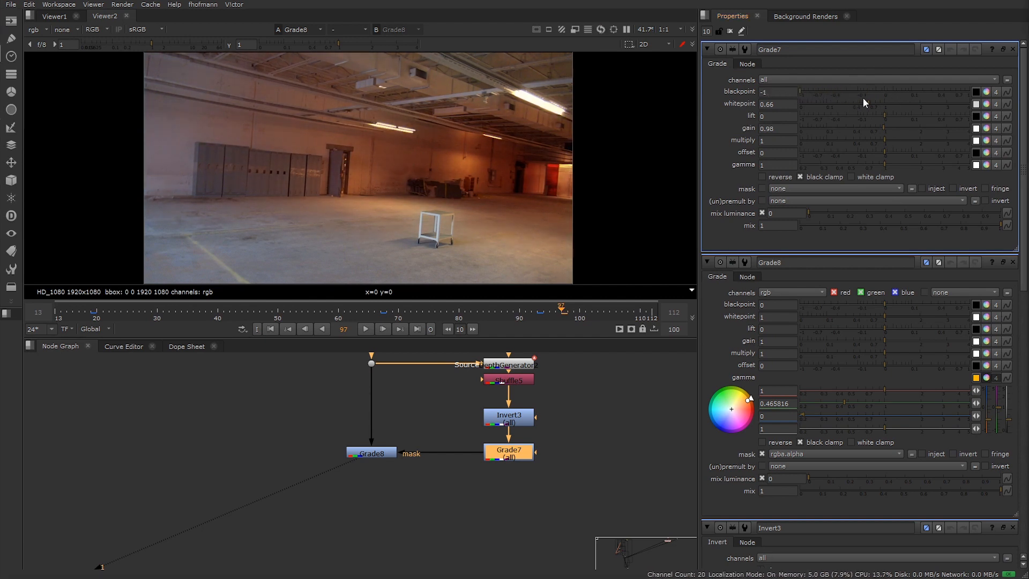
drag(864, 104, 870, 101)
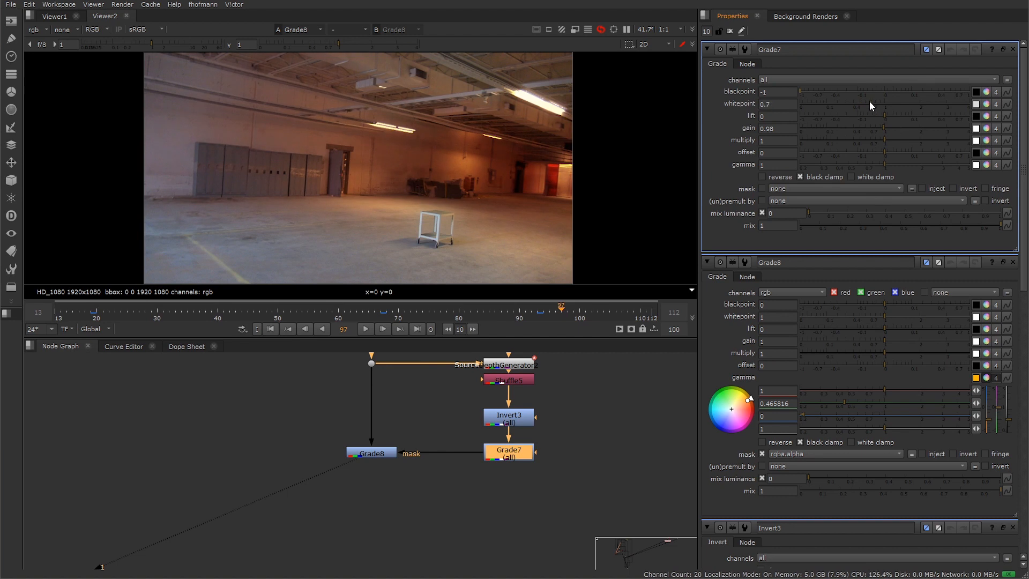
click(443, 308)
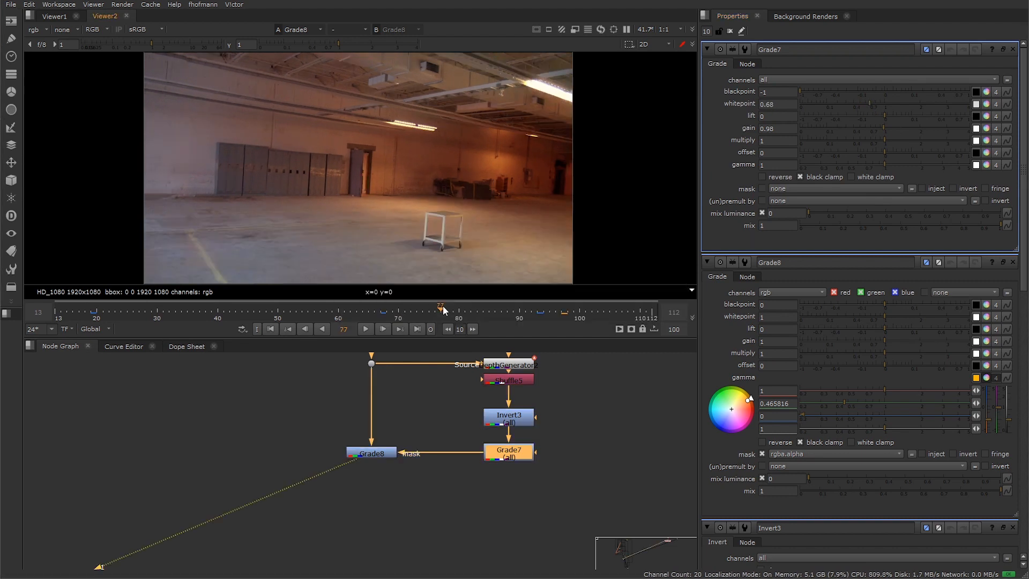
click(238, 311)
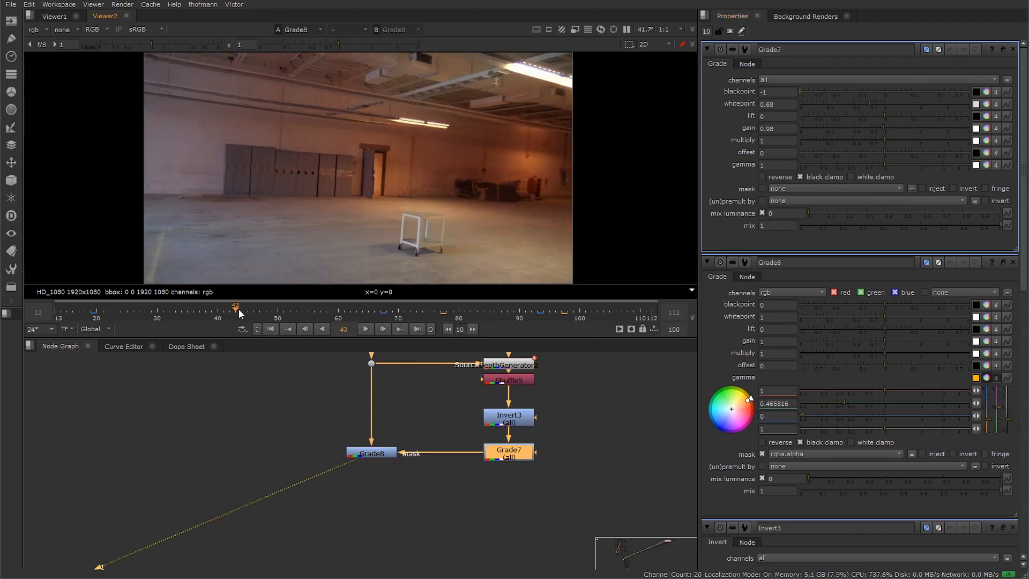
drag(239, 313, 188, 314)
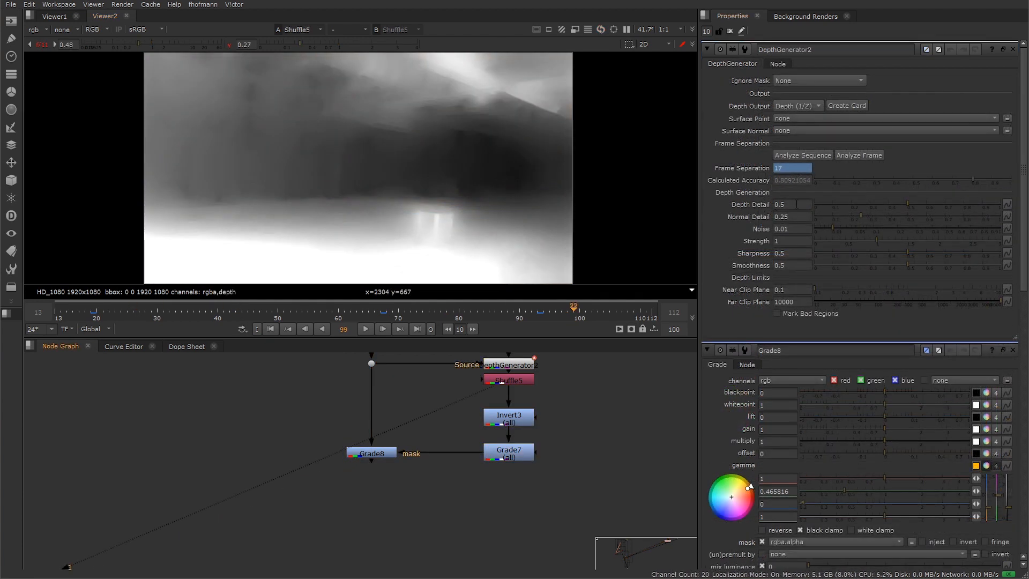
Try Depth Detail values of 0.38 and 0.775 on the DepthGenerator at frame 99, then restore it to 0.5
double_click(797, 204)
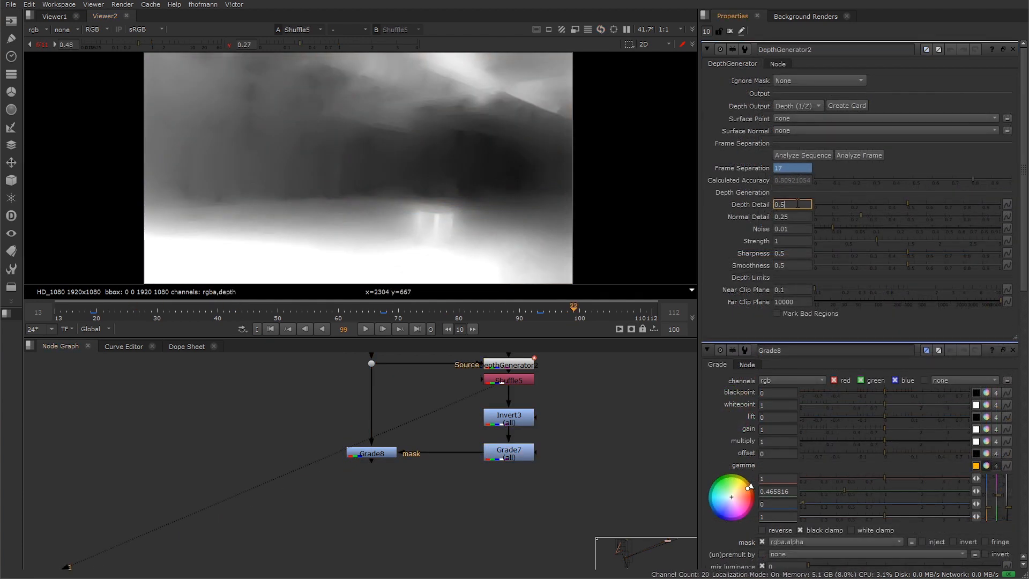
click(745, 202)
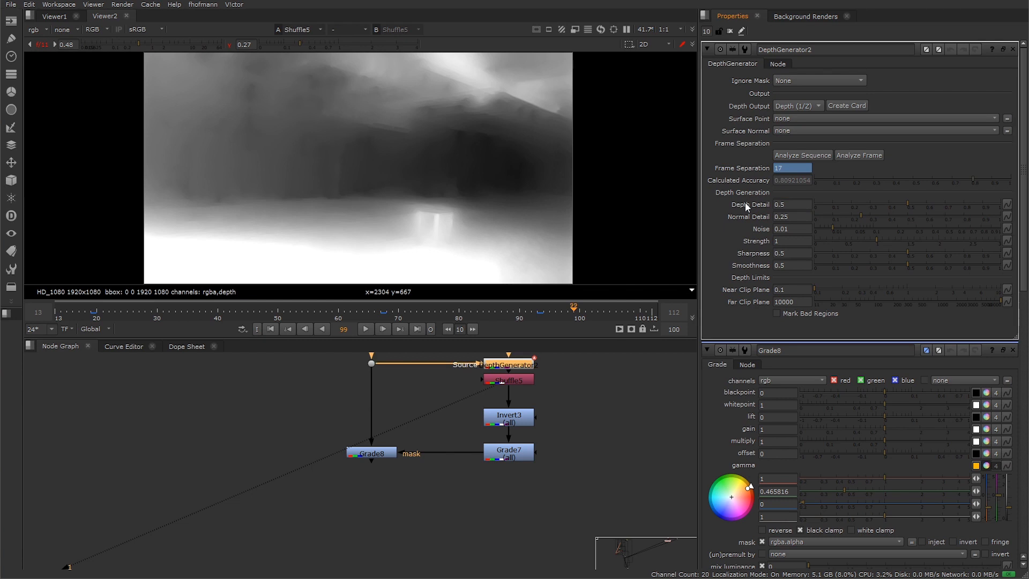
drag(908, 204, 885, 204)
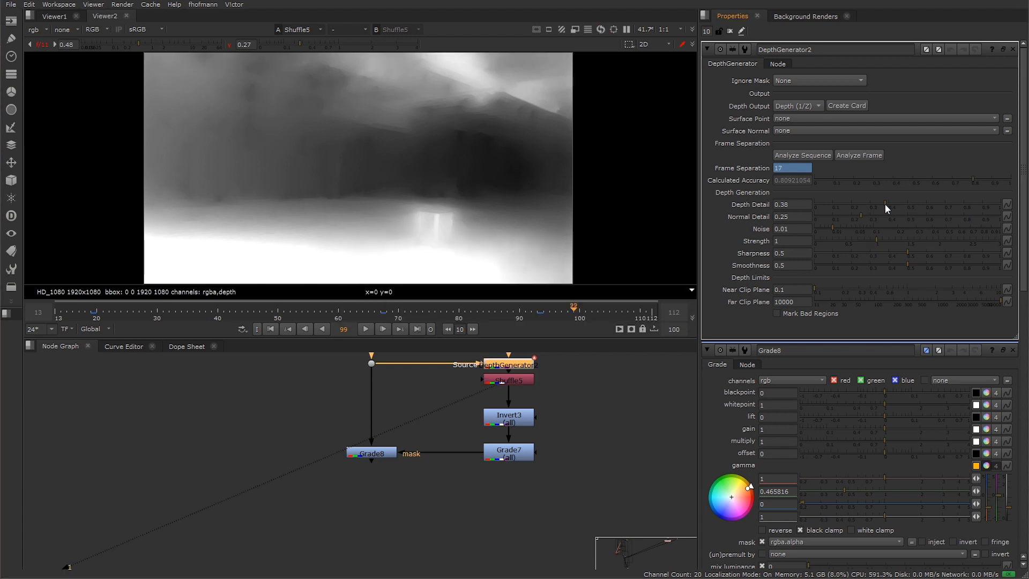
drag(886, 203, 959, 207)
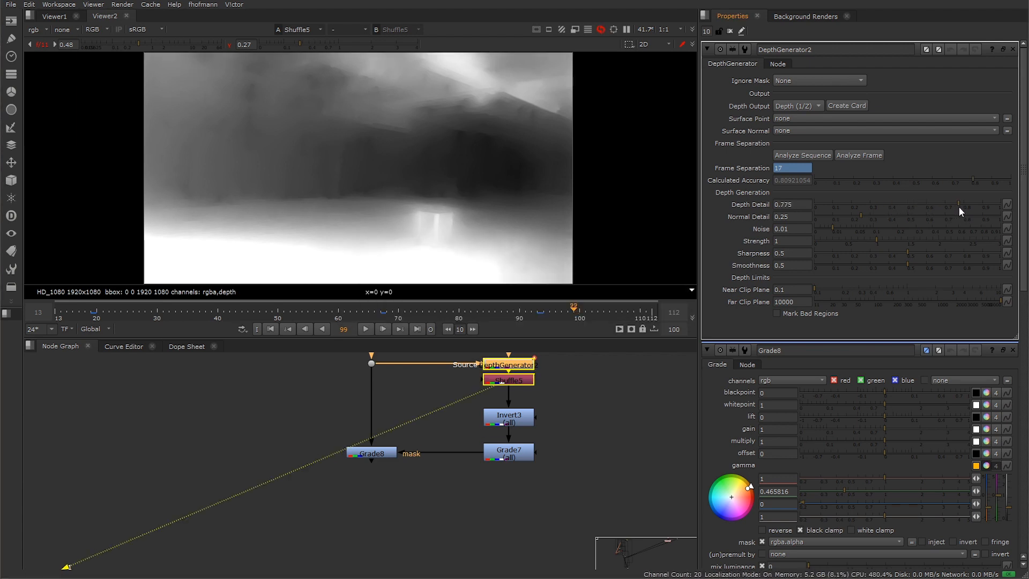
click(803, 205)
double_click(802, 204)
text(0.5)
key(Return)
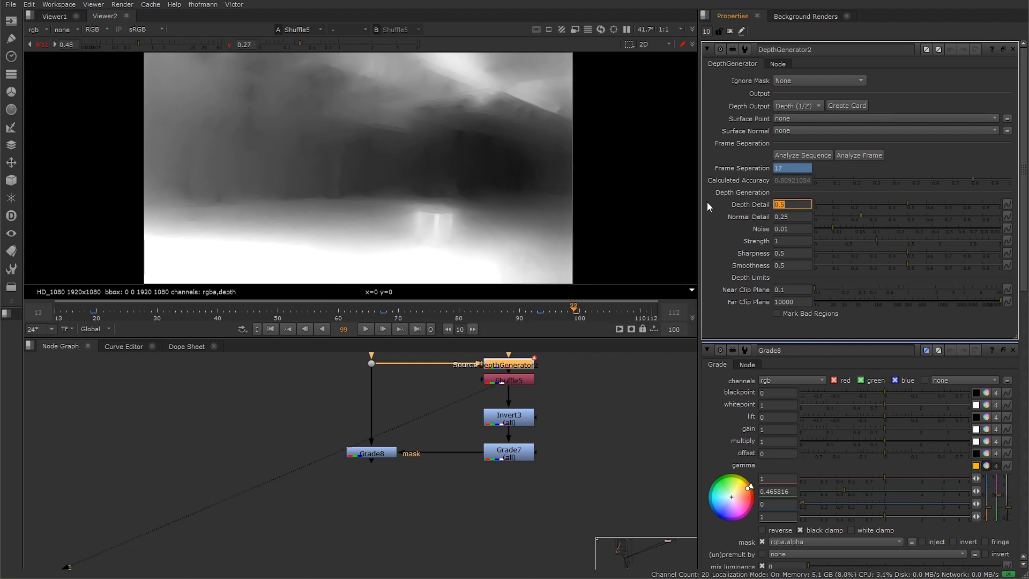
Try higher DepthGenerator Noise values of 0.02 and 0.024 while examining the cart and floor in the depth pass
click(800, 217)
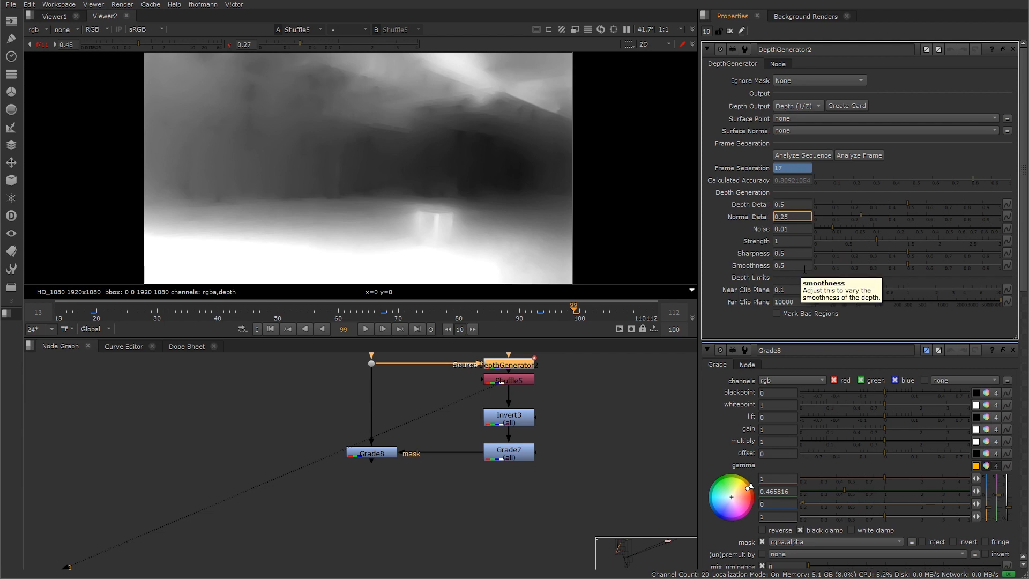
scroll(407, 185, up, 3)
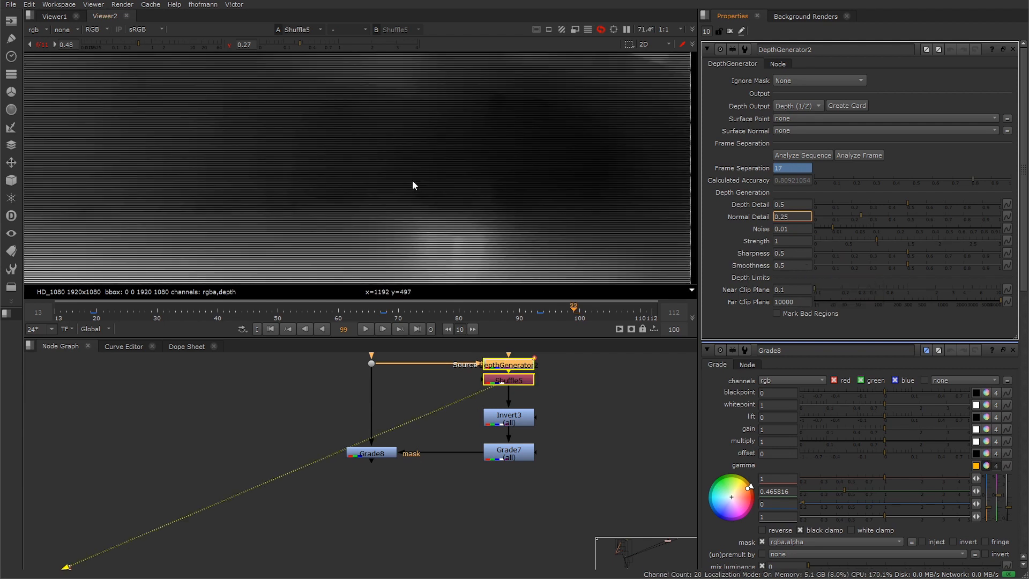
key(Tab)
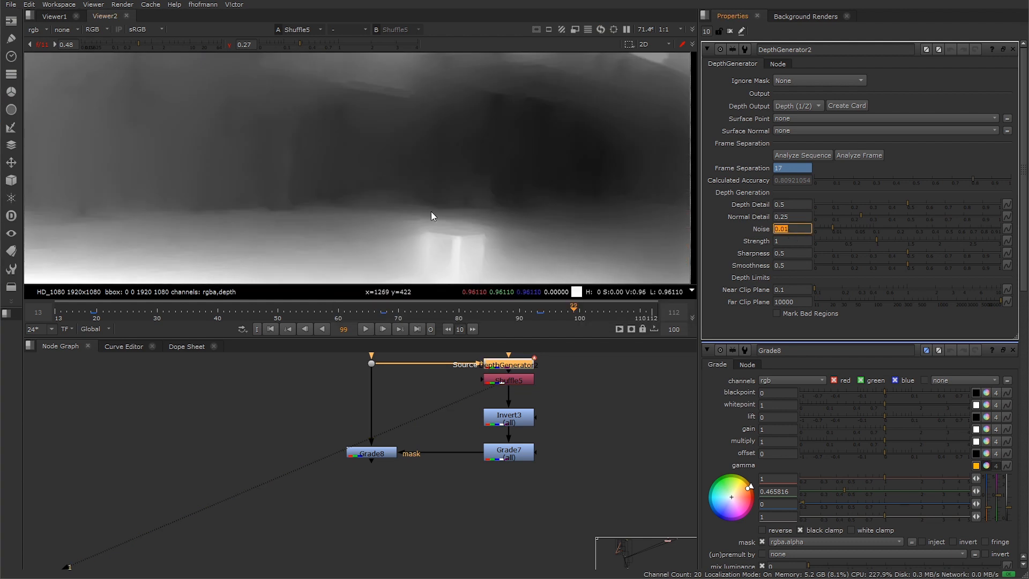
middle_drag(269, 192, 326, 107)
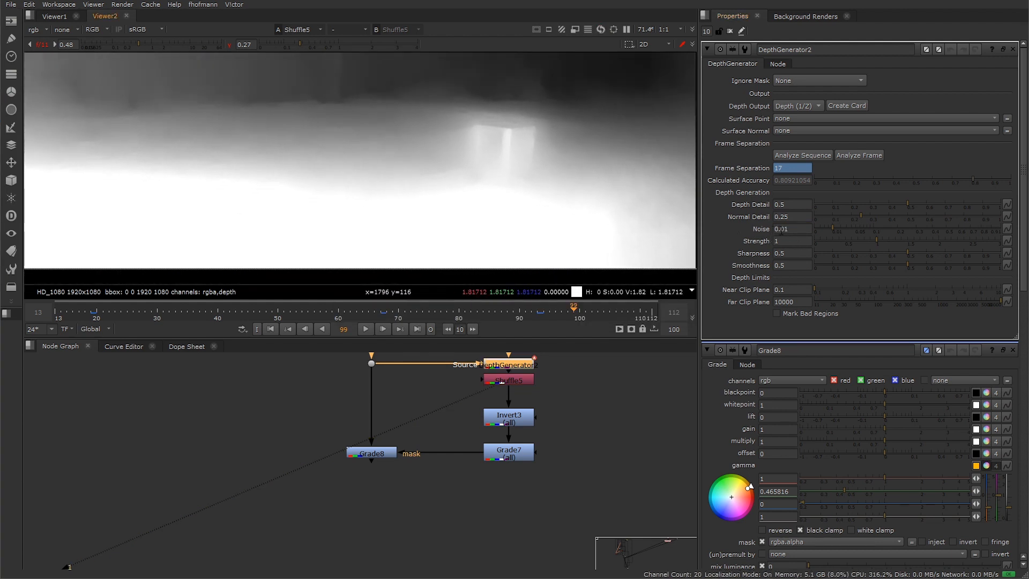
click(786, 228)
text(2)
key(Return)
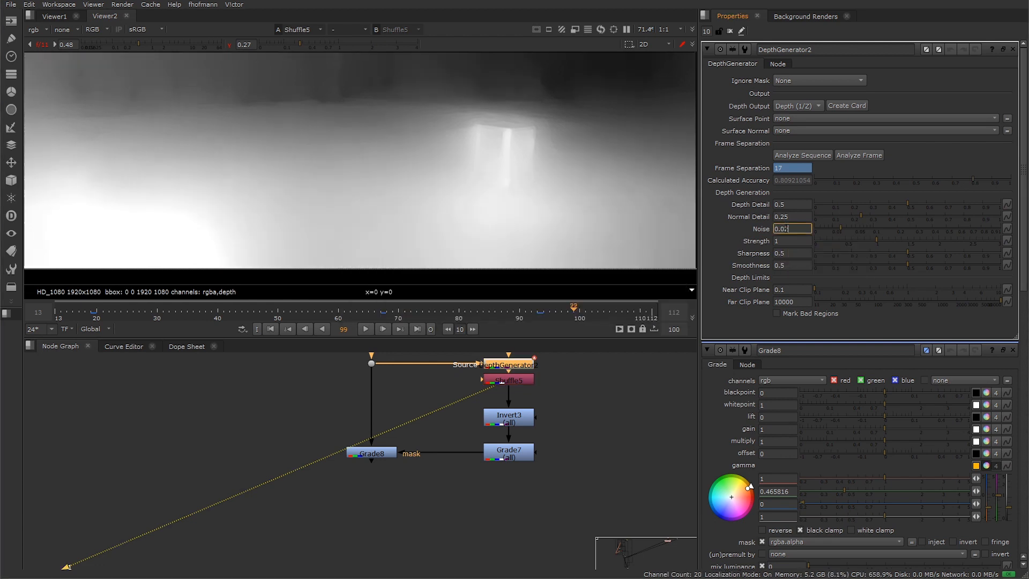
key(Up)
key(Up)
key(Up)
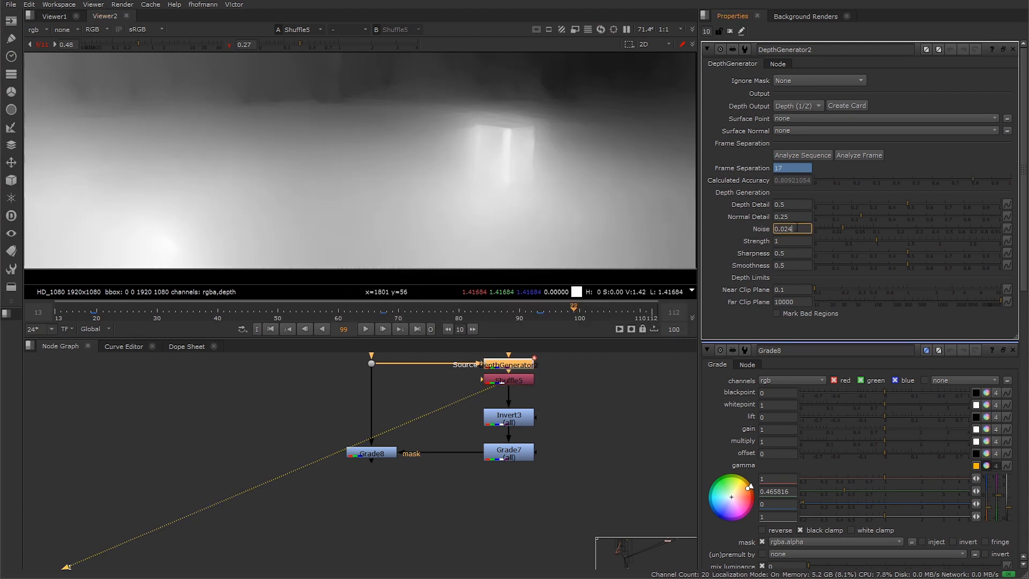
Try a DepthGenerator Noise value of 0.001, then reset Noise to its default
right_click(797, 229)
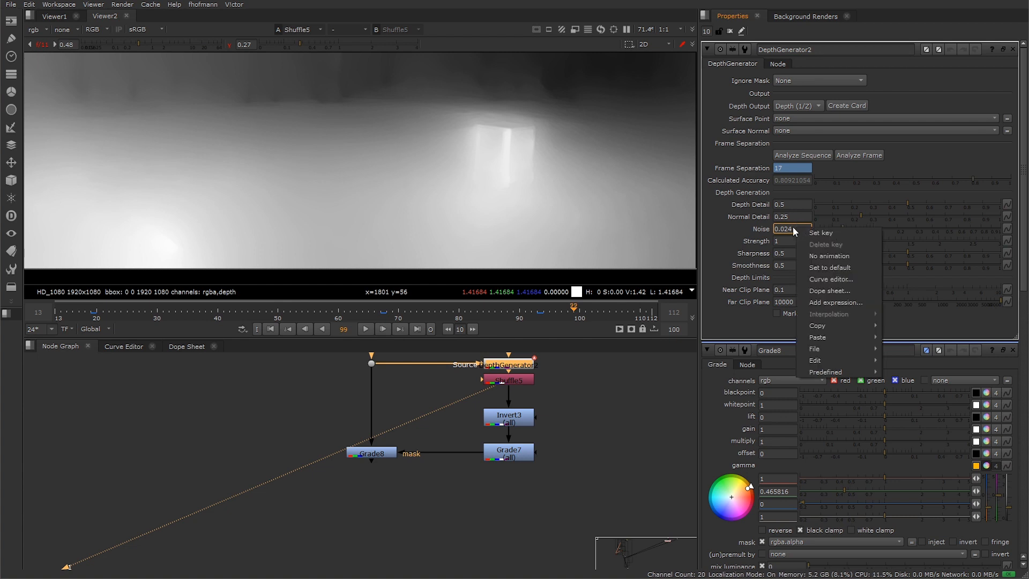
click(793, 228)
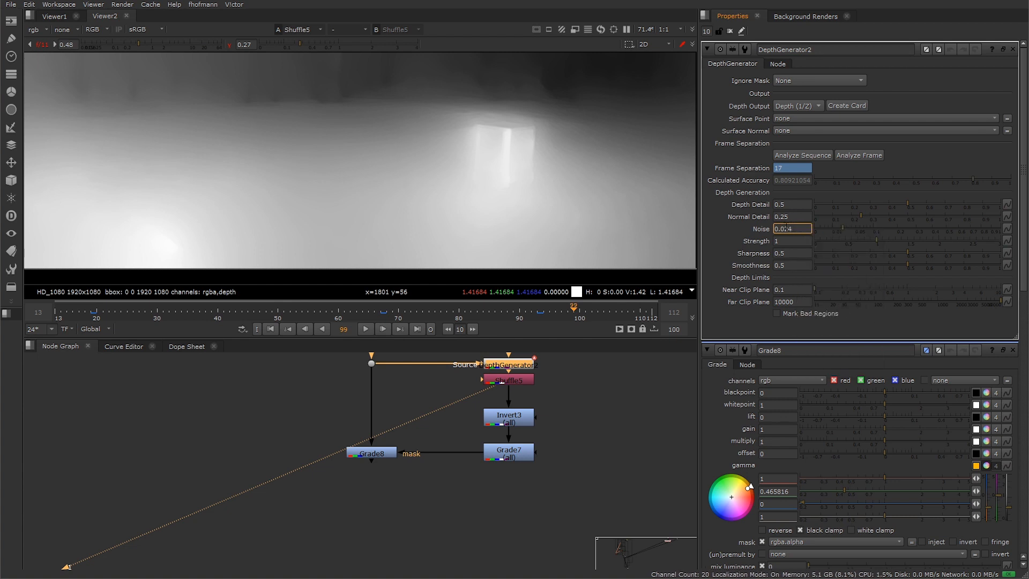
drag(786, 228, 804, 224)
text(01)
key(Return)
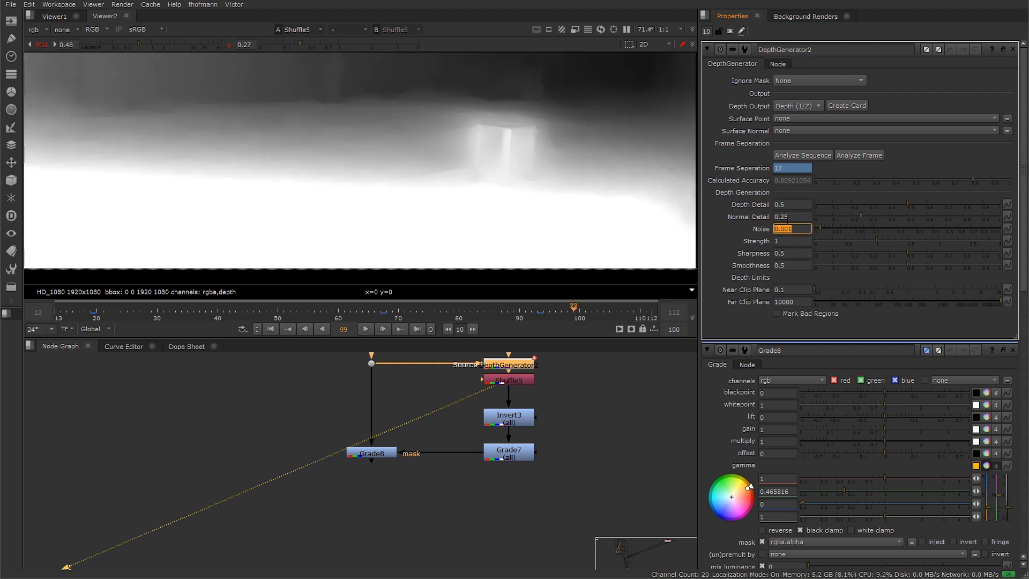
right_click(806, 230)
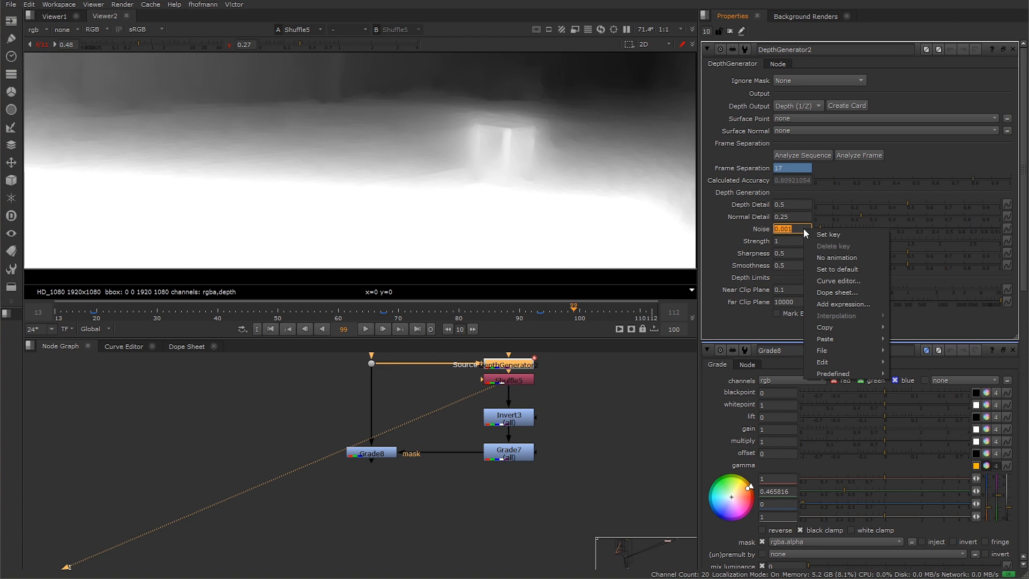
click(829, 268)
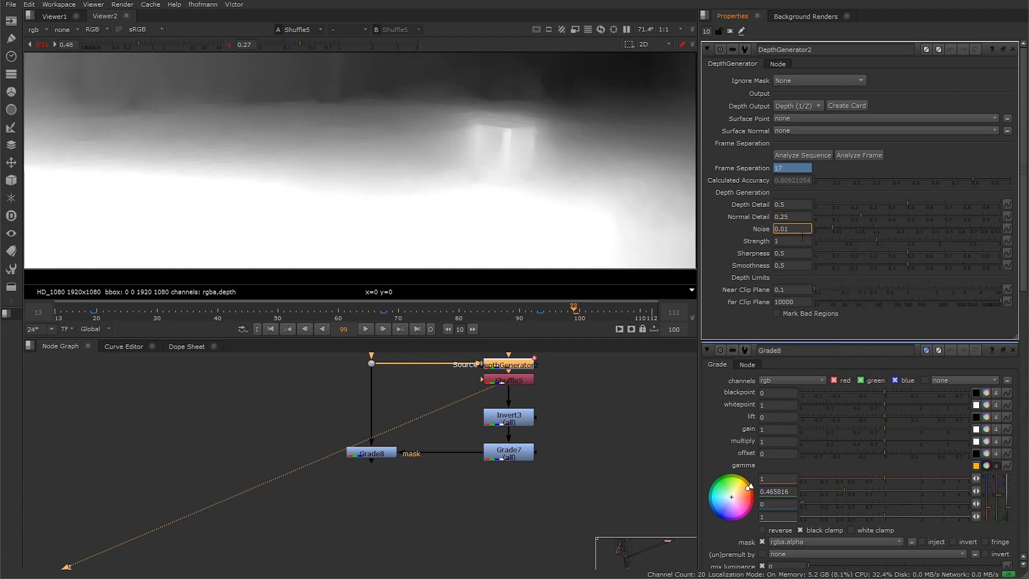
Set the DepthGenerator's Strength to 1.84 and Sharpness to 0.785, and examine the edges around the cart
key(Tab)
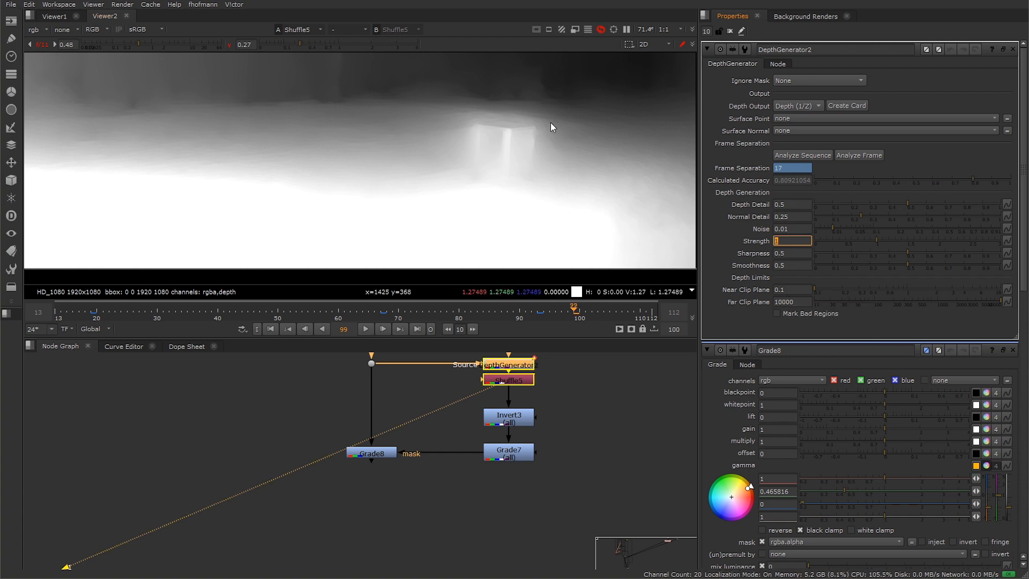
middle_drag(625, 146, 581, 198)
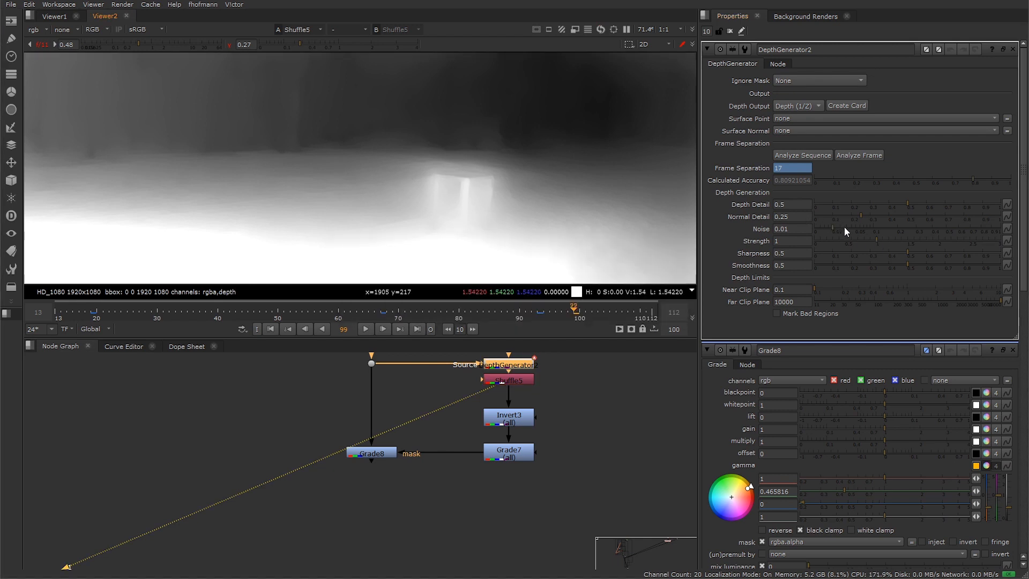
drag(878, 239, 930, 247)
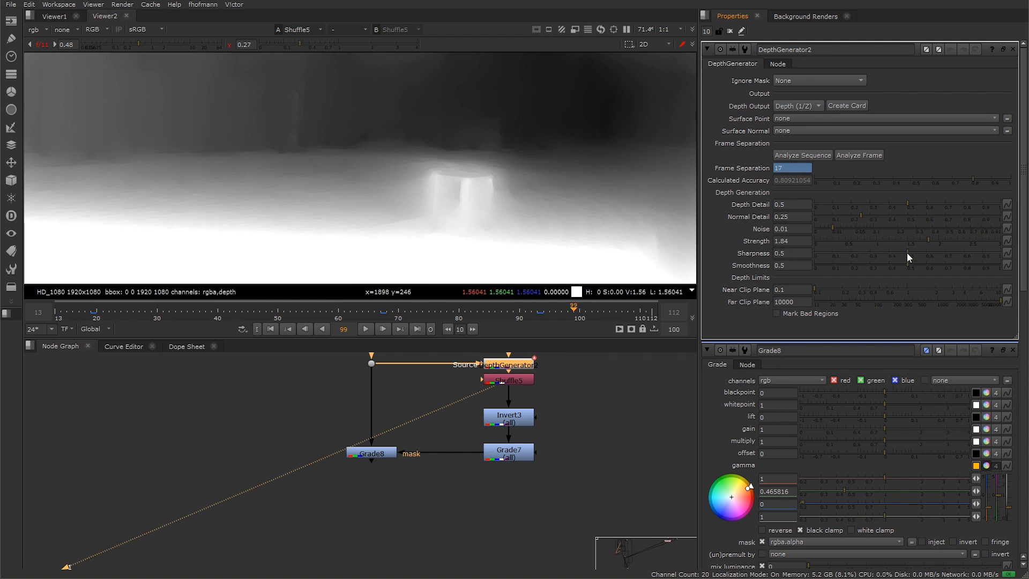
drag(907, 253, 960, 254)
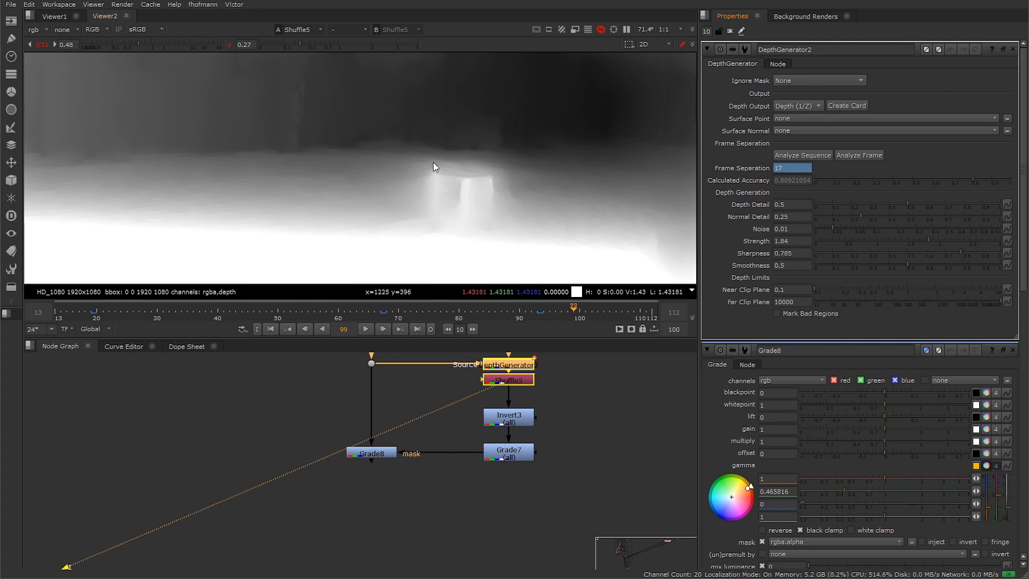
middle_drag(440, 140, 454, 210)
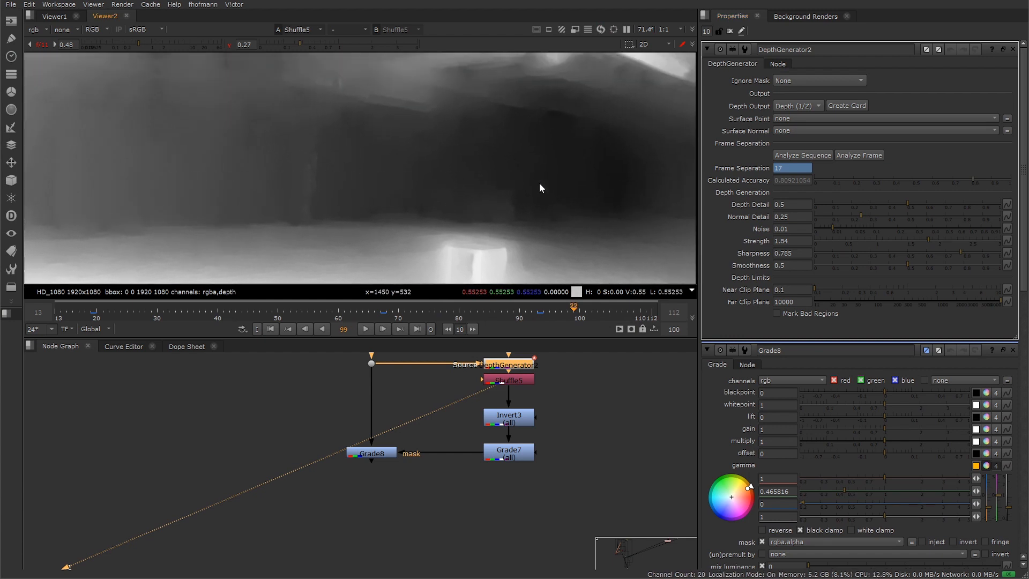
Try a Smoothness of 0.61, then set the DepthGenerator's Sharpness to 0.87 and Smoothness to 0.295
drag(909, 265, 928, 265)
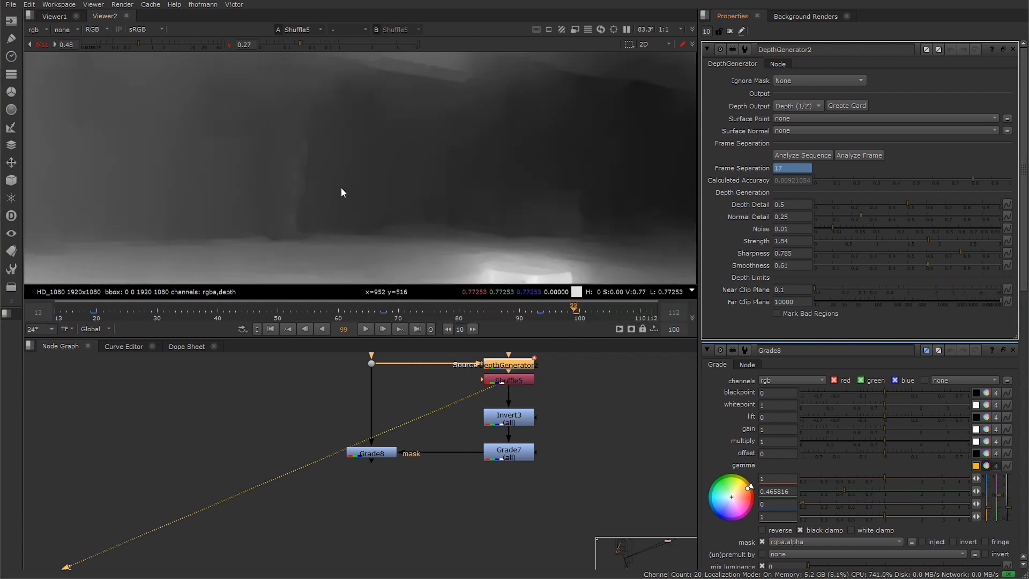
drag(959, 252, 976, 254)
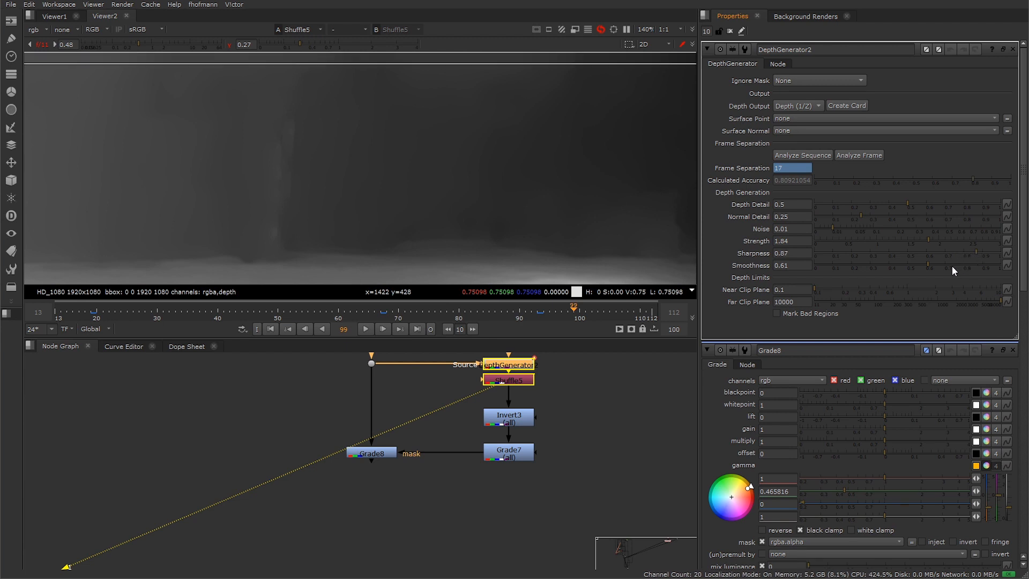
drag(928, 267, 870, 271)
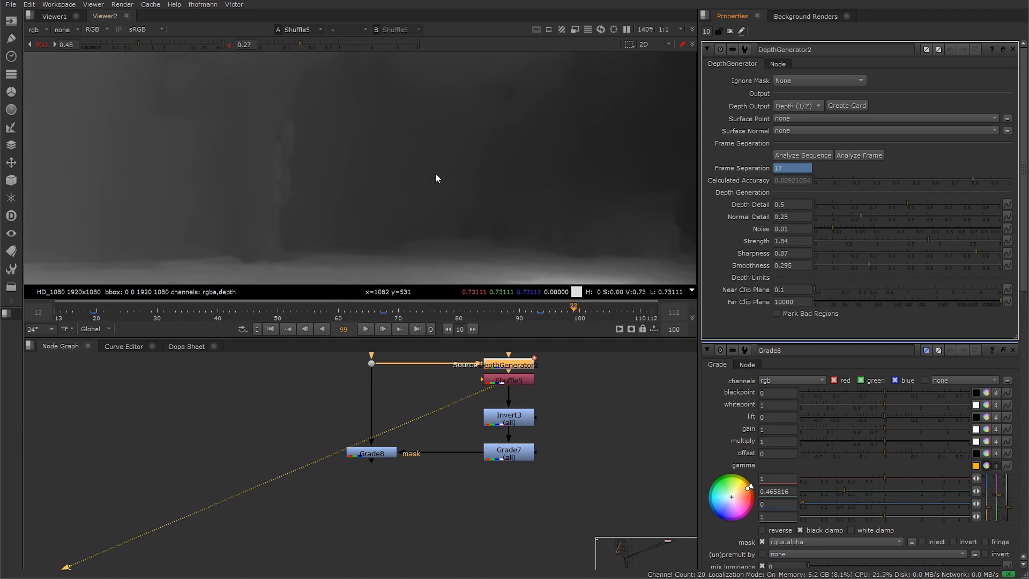
scroll(432, 175, down, 3)
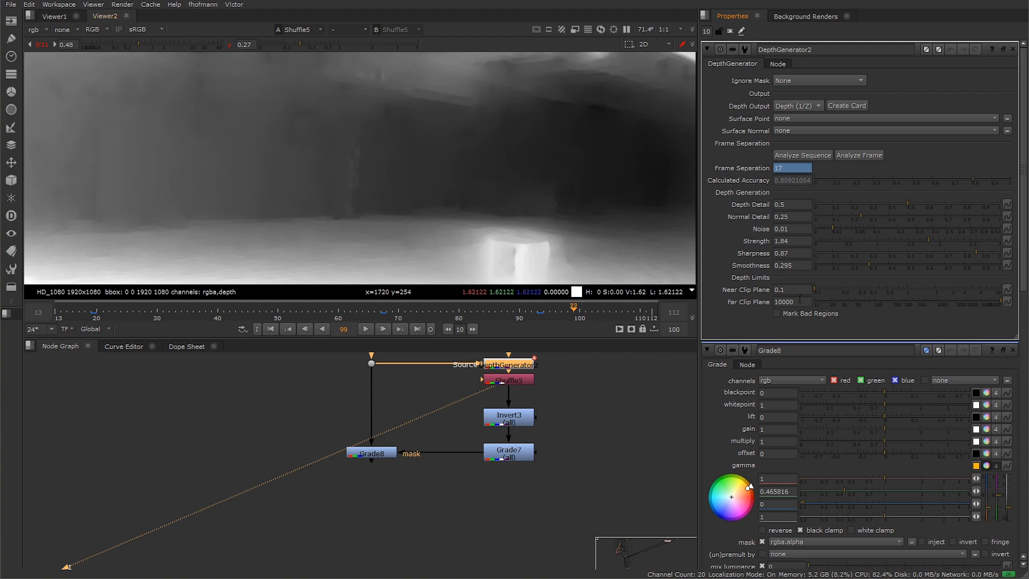
Set the DepthGenerator's Far Clip Plane to 1 and enable Mark Bad Regions
click(801, 300)
text(1)
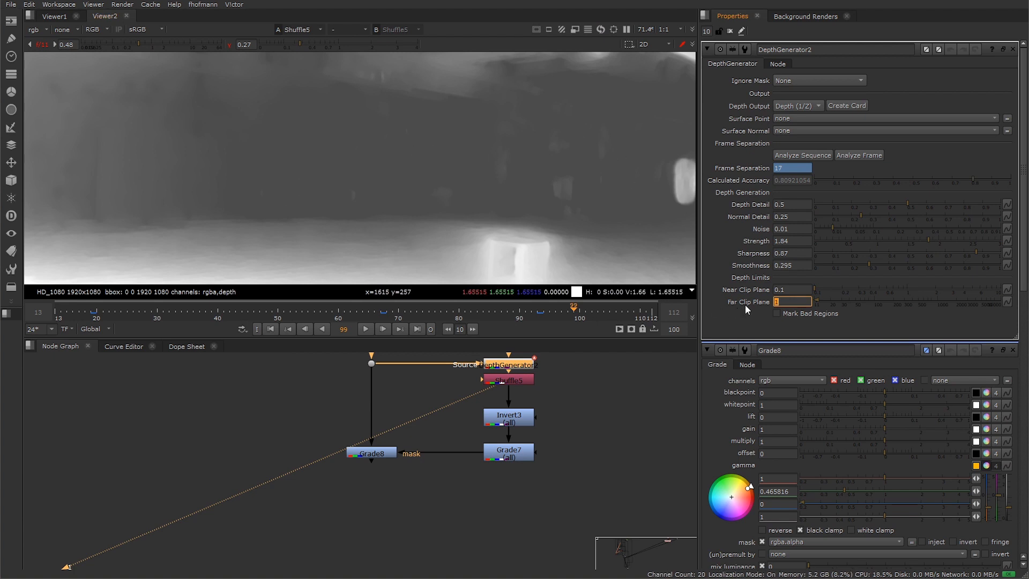
click(778, 313)
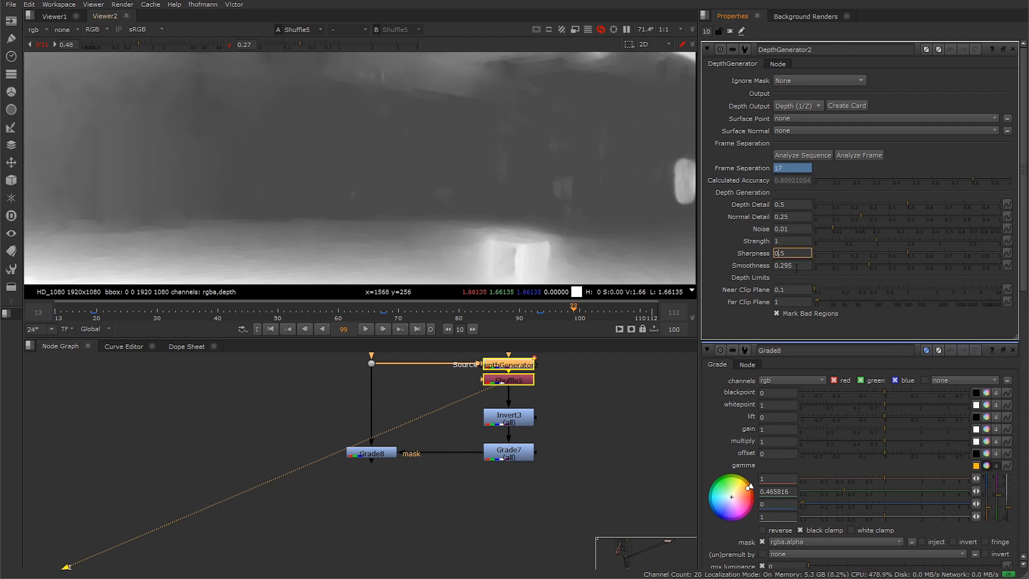
Reset the DepthGenerator's Smoothness and Far Clip Plane to their defaults and disable Mark Bad Regions
right_click(798, 263)
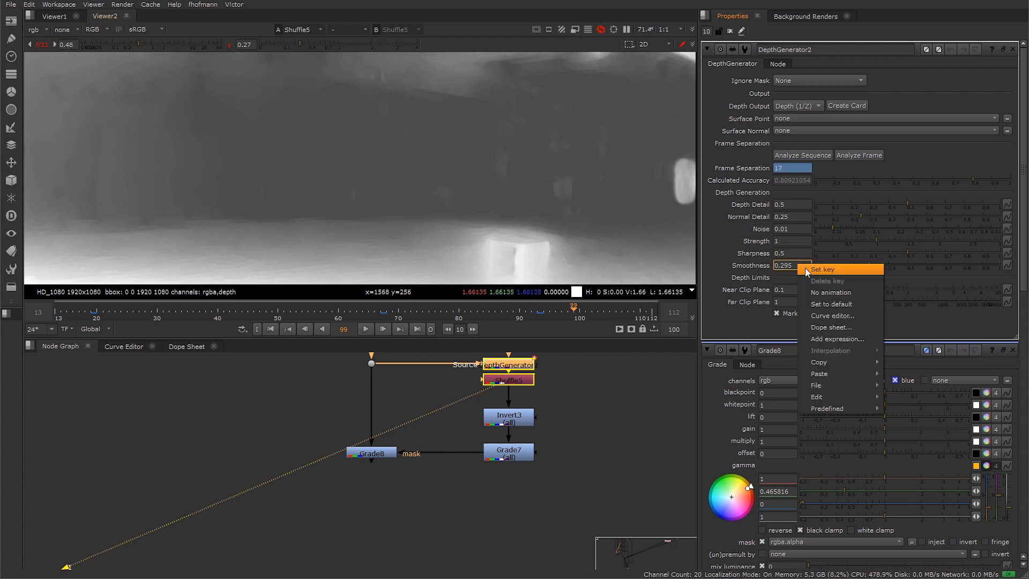
click(836, 304)
right_click(793, 303)
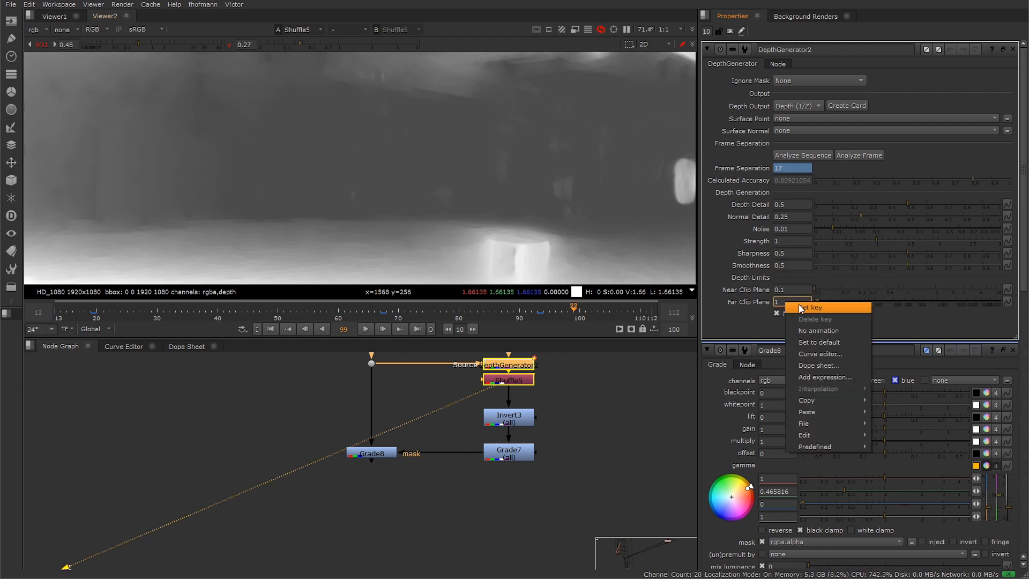
click(837, 342)
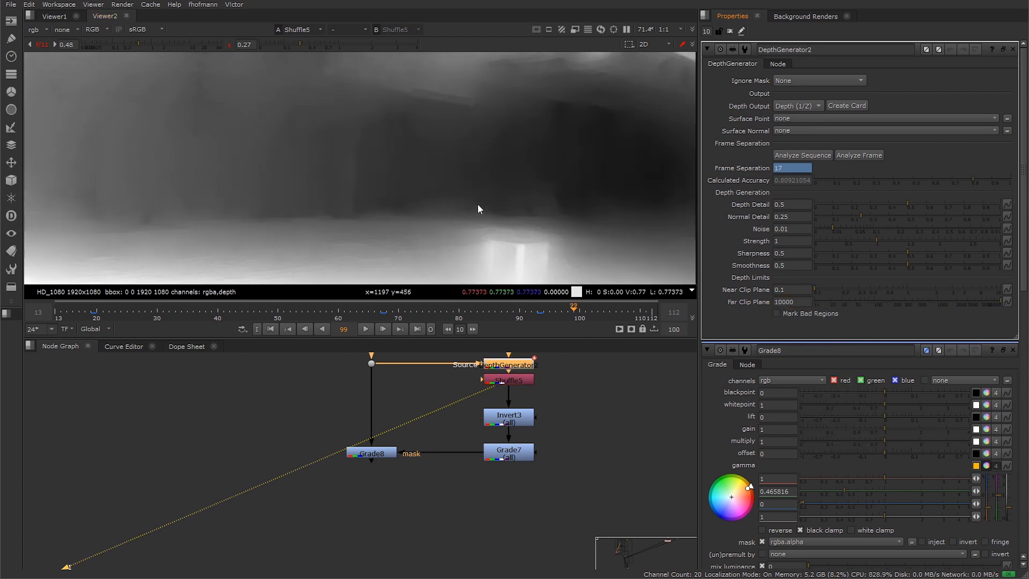
scroll(478, 203, down, 3)
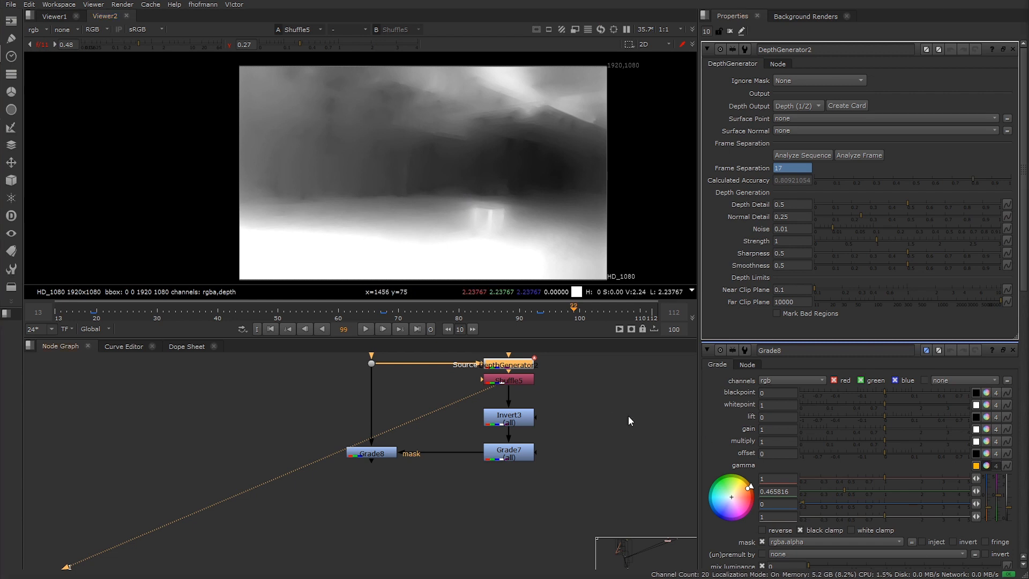
At frame 38, create a displacement card from the DepthGenerator, place its node beside Camera2 and inspect it in 3D
middle_drag(584, 385, 480, 493)
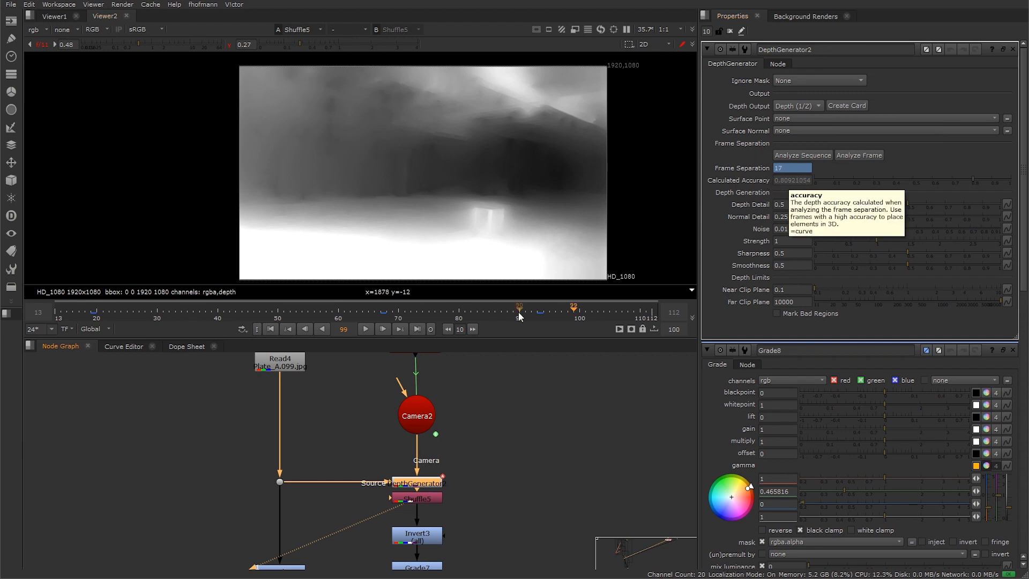
drag(519, 313, 209, 313)
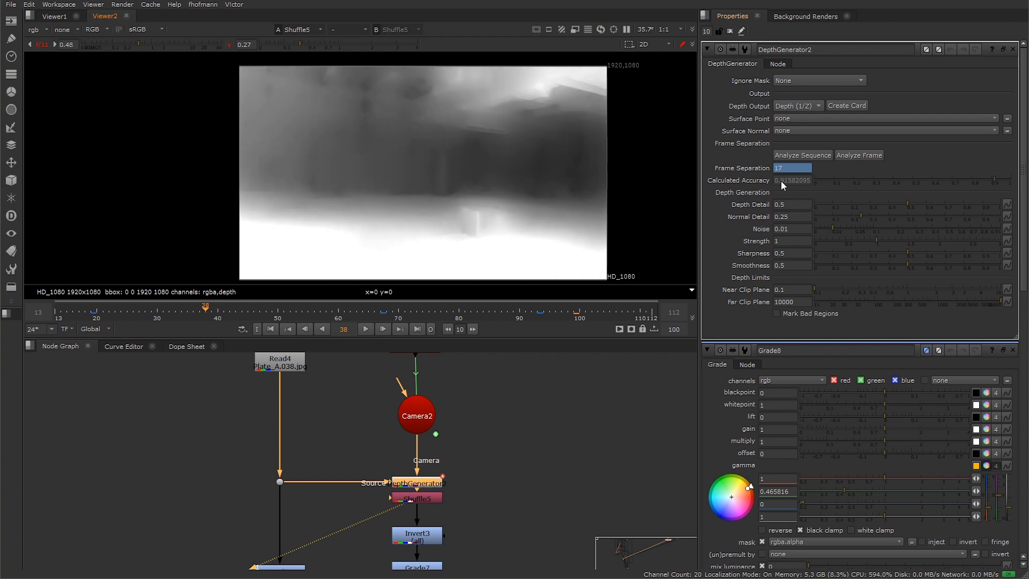
click(847, 105)
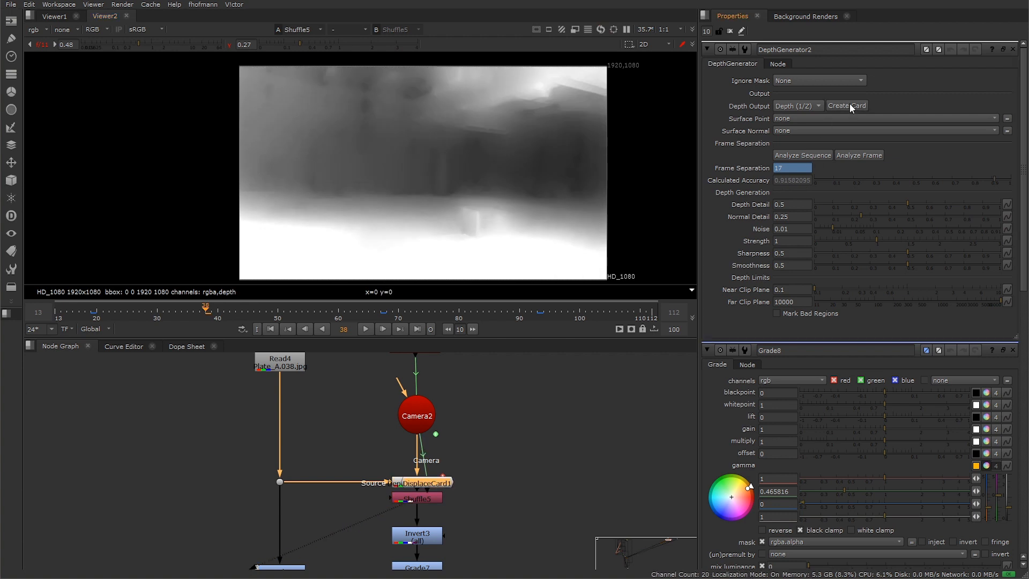
drag(422, 483, 603, 423)
key(1)
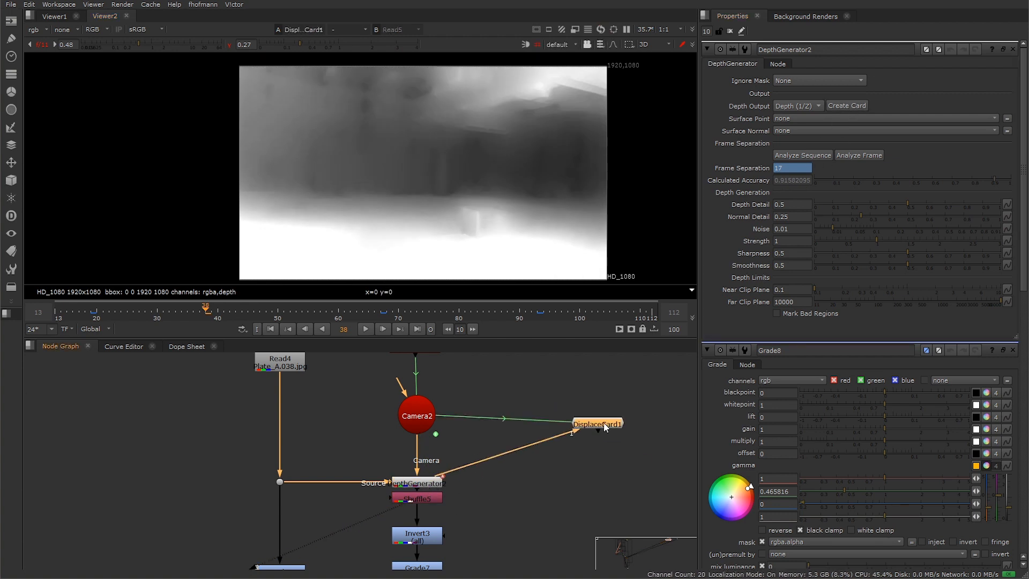
scroll(377, 146, up, 8)
ctrl+drag(481, 112, 392, 162)
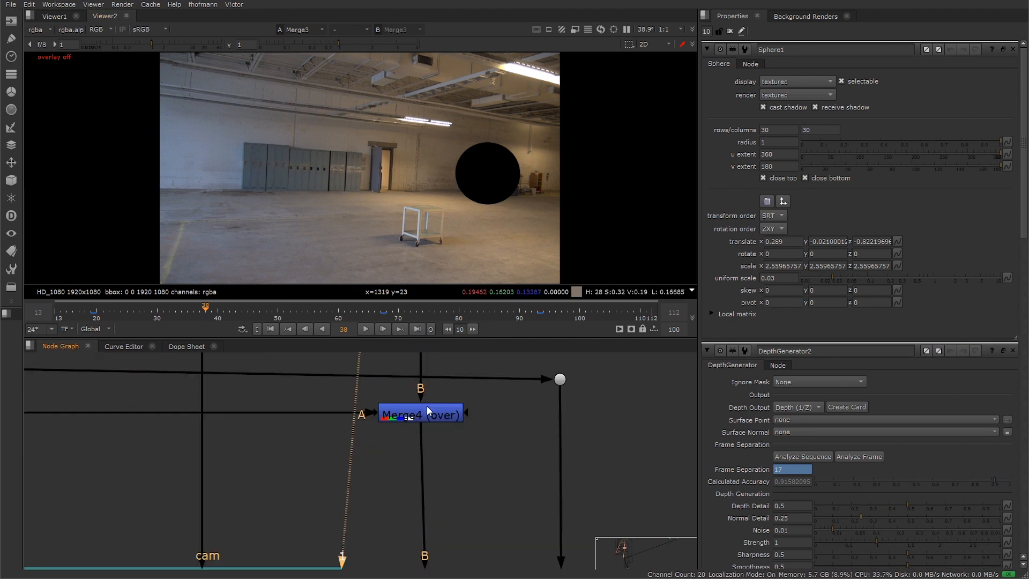
View the Merge4, Merge1 and Merge5 outputs in turn to examine how the sphere is built into the plate
click(427, 413)
key(1)
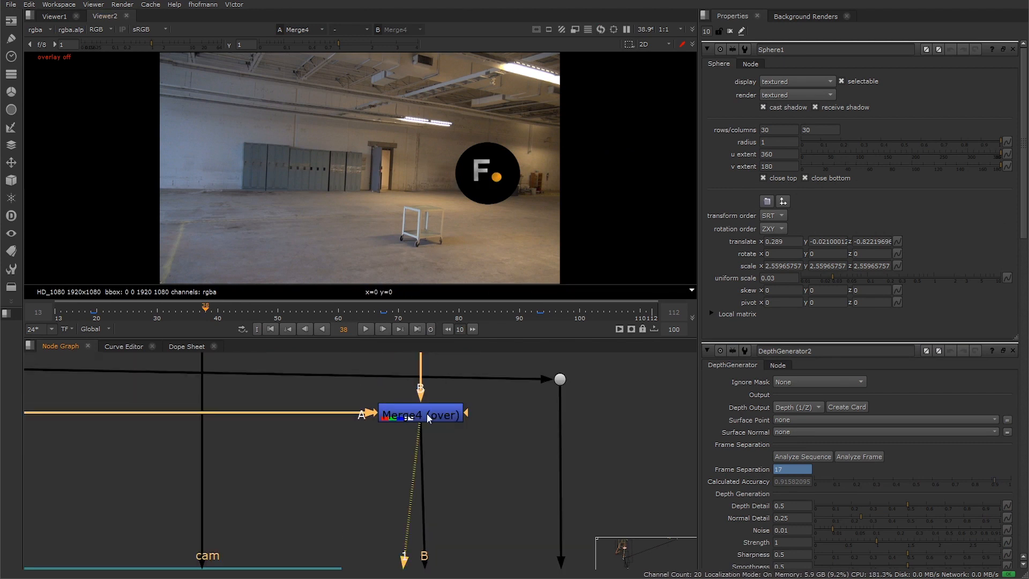
mouse_move(455, 546)
middle_down()
mouse_move(455, 323)
mouse_move(474, 387)
mouse_move(479, 279)
mouse_move(480, 353)
mouse_move(467, 390)
middle_up()
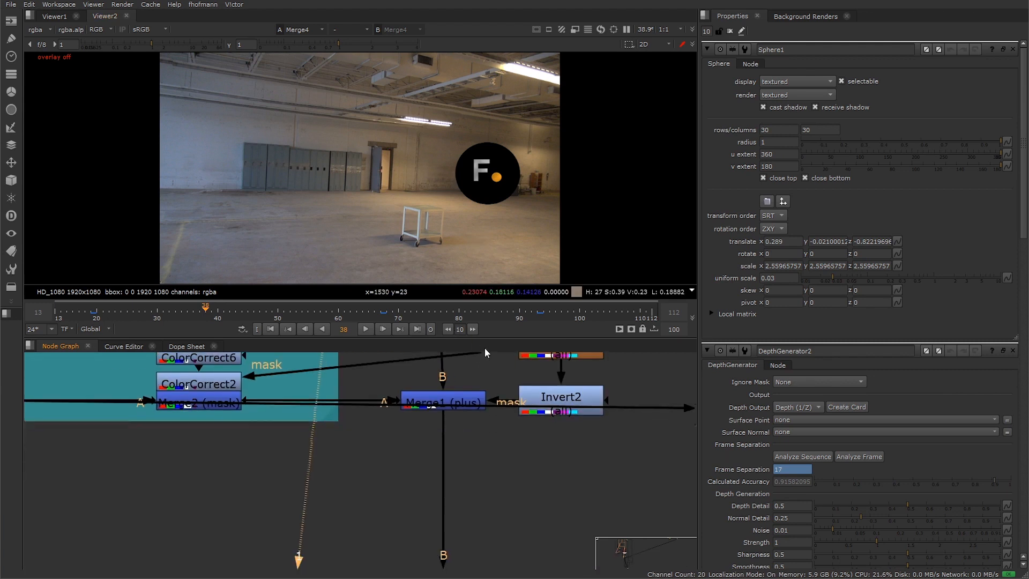
click(465, 399)
key(1)
middle_drag(493, 539, 499, 321)
mouse_move(490, 556)
middle_down()
mouse_move(494, 281)
mouse_move(490, 351)
mouse_move(491, 311)
middle_up()
click(465, 391)
key(1)
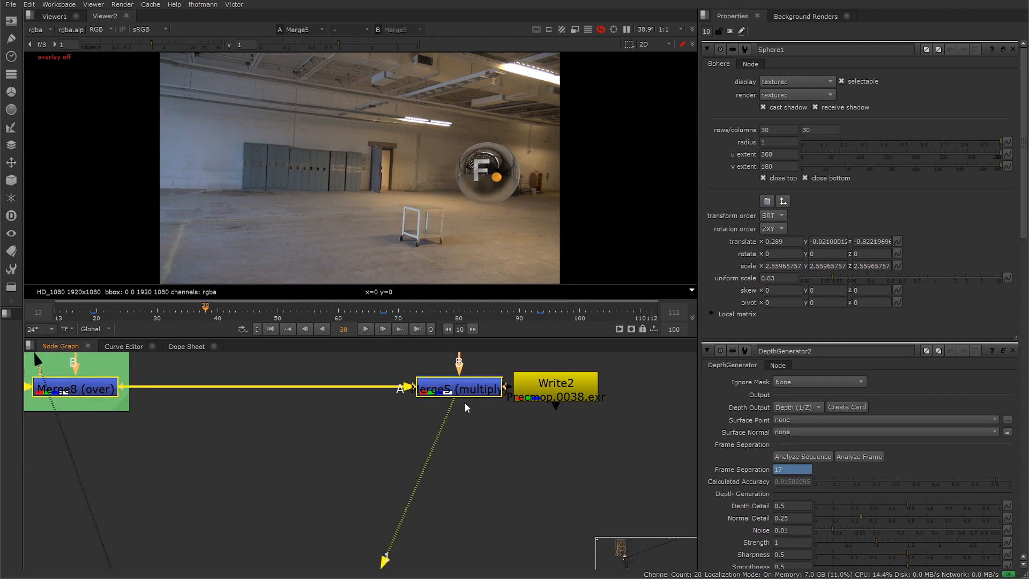
View Merge6 and Merge7 in the green backdrop to examine how the sphere is combined with the plate's depth
click(491, 469)
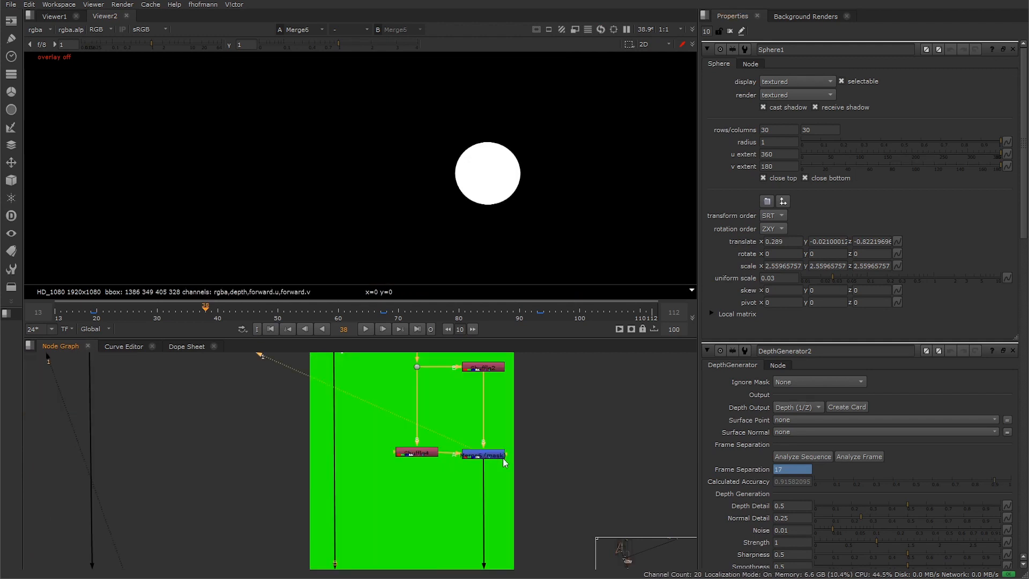
scroll(525, 468, down, 5)
middle_drag(480, 513, 475, 420)
scroll(475, 424, up, 4)
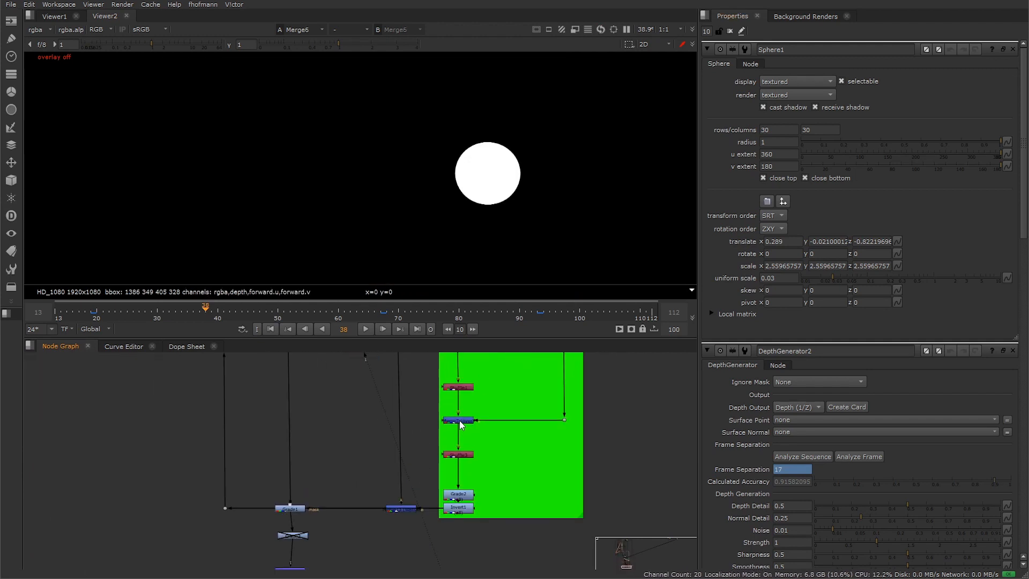
click(460, 421)
key(1)
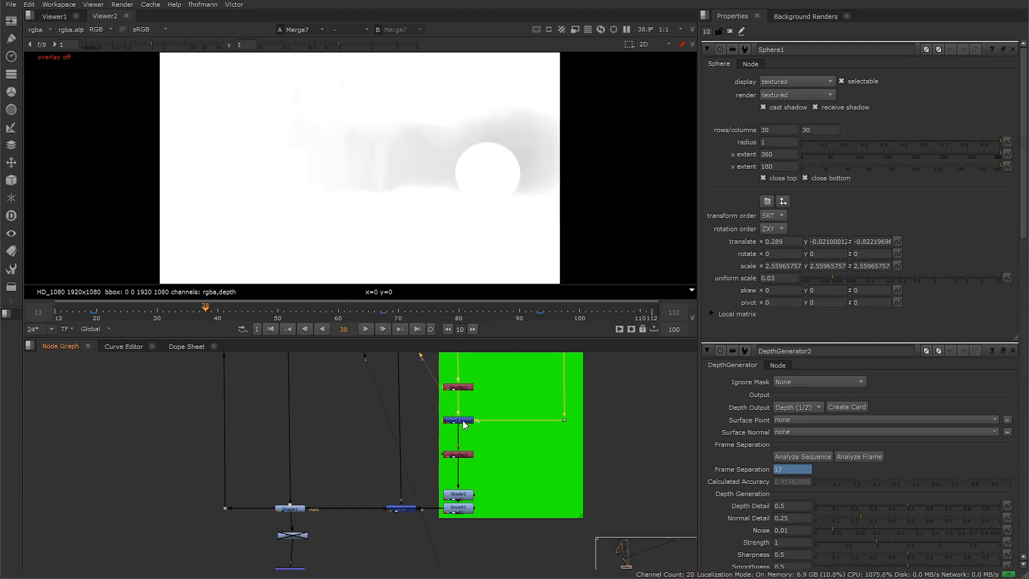
Inspect the noise-textured sphere of Scene3 in 3D, and view the inverted depth mask at Invert1
middle_drag(405, 440, 418, 566)
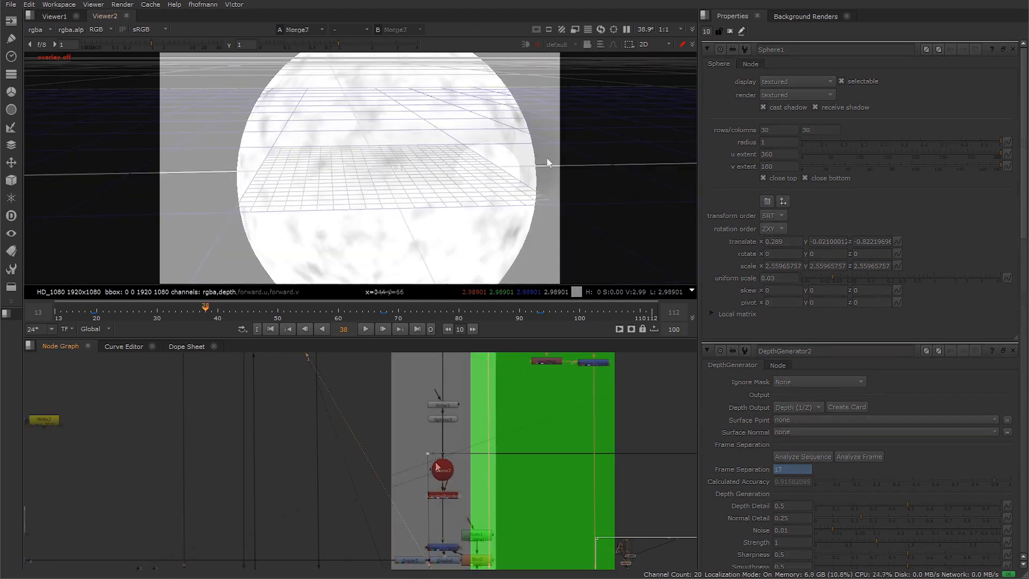
ctrl+drag(547, 158, 526, 146)
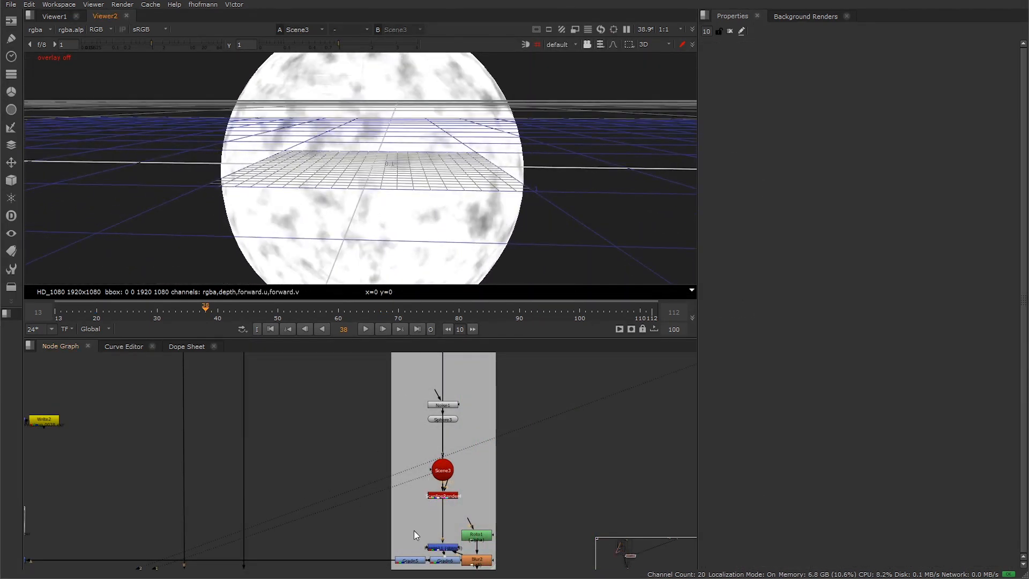
middle_drag(414, 535, 464, 455)
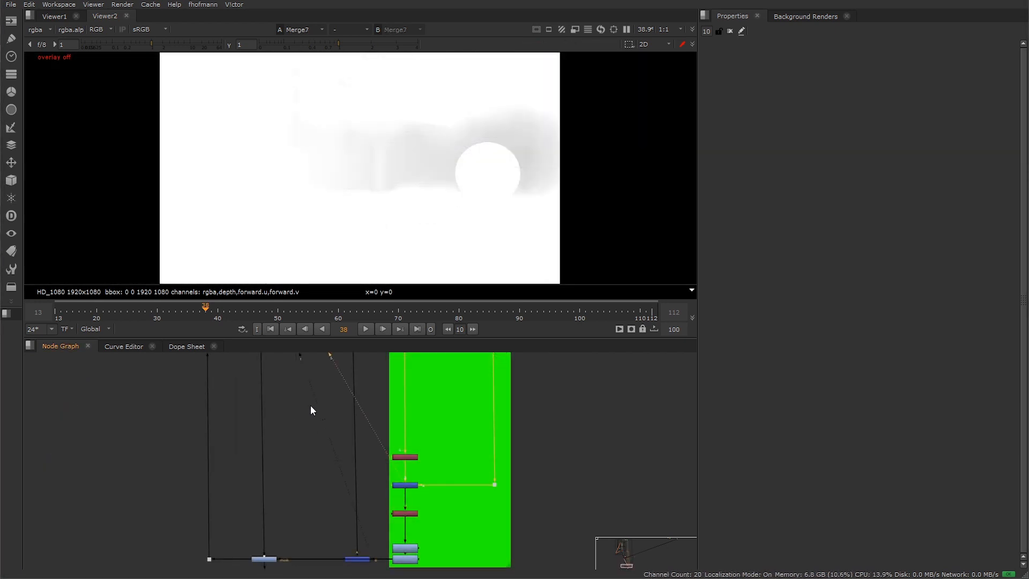
middle_drag(310, 405, 330, 532)
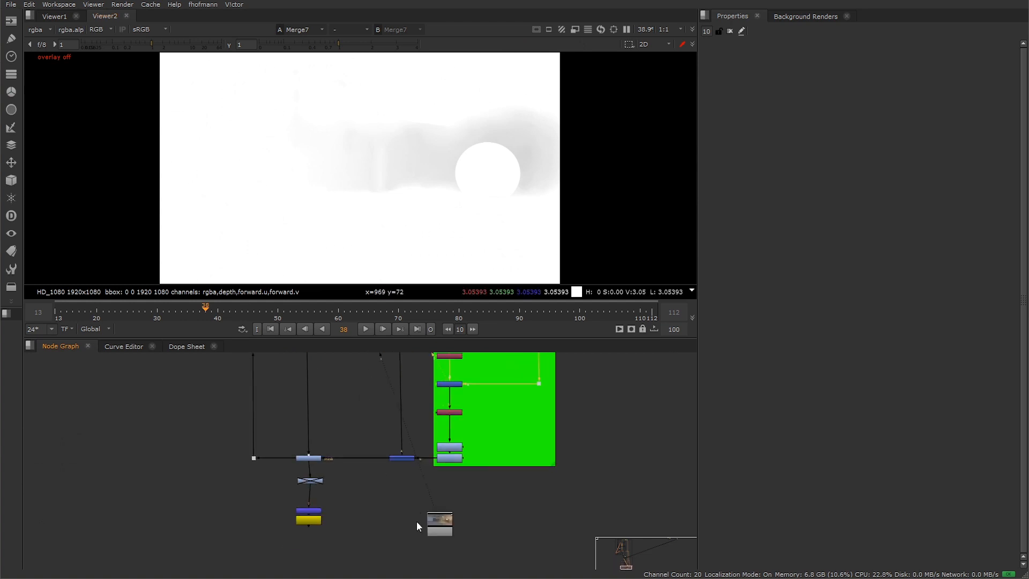
click(454, 458)
key(1)
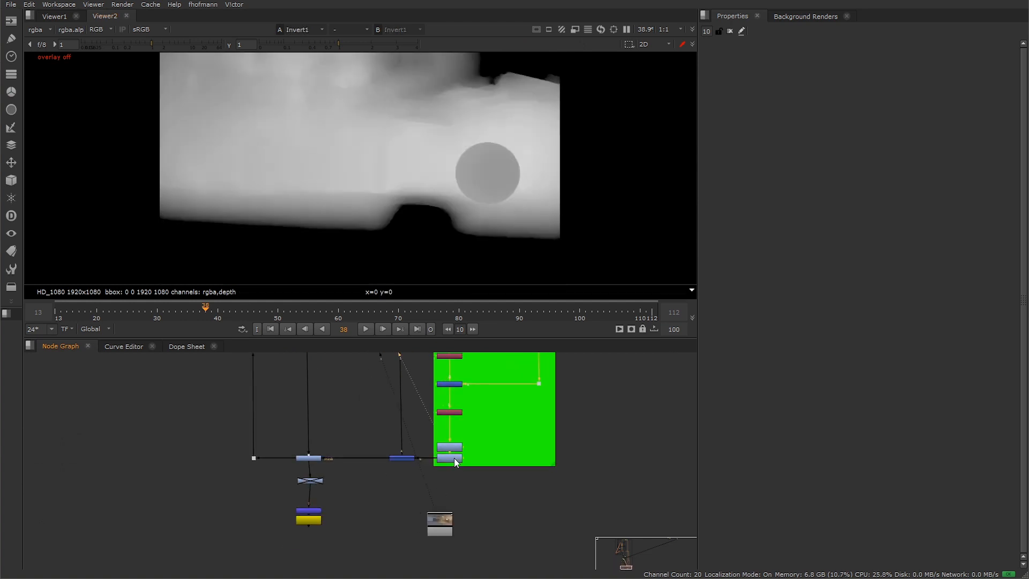
View the Merge9 output below Read3 to examine the fog composited around the sphere
middle_drag(342, 460, 354, 565)
middle_drag(317, 358, 347, 568)
middle_drag(345, 396, 355, 544)
scroll(355, 496, up, 3)
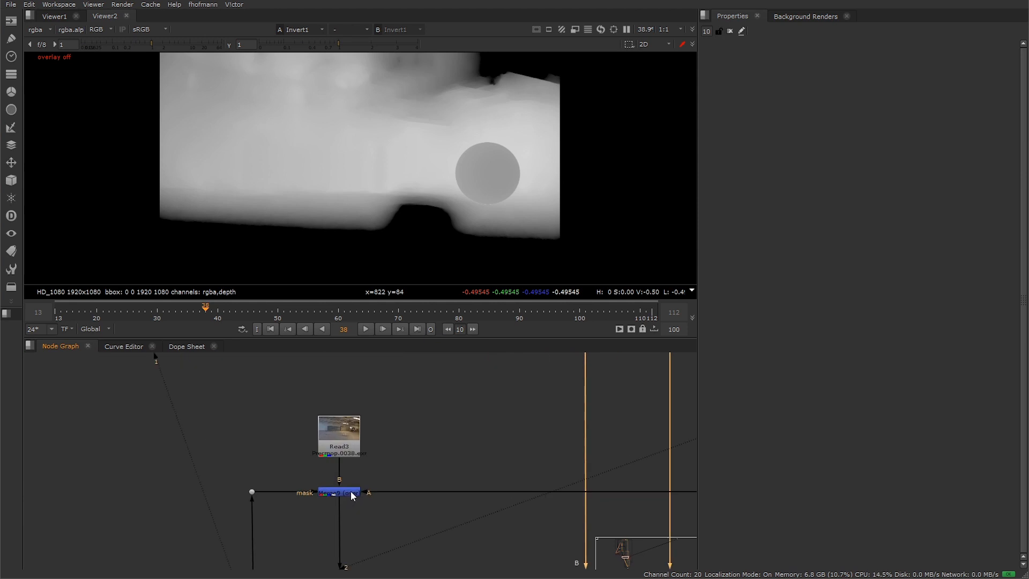
click(351, 492)
key(1)
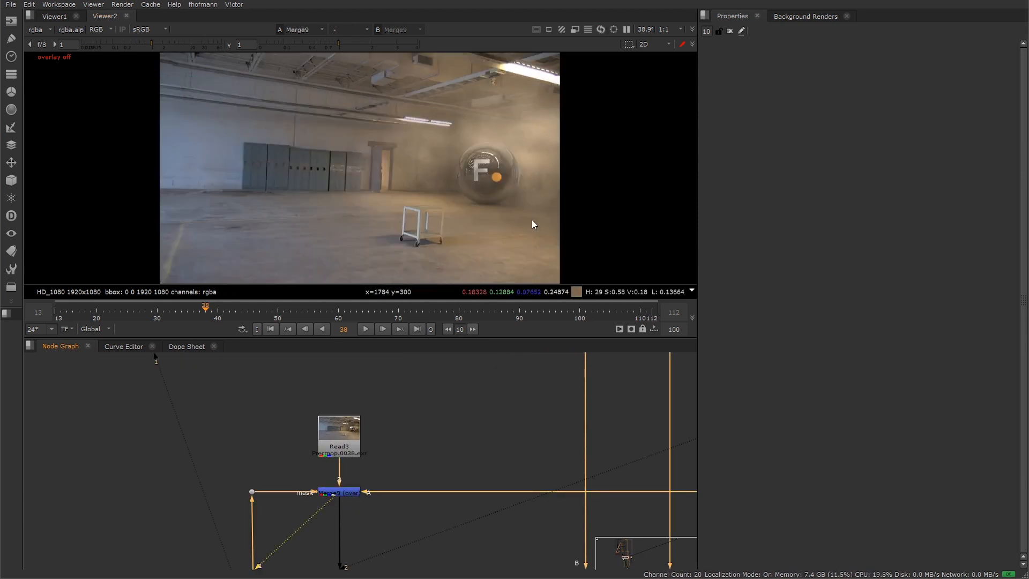
Open the settings of the depth-masked Grade1 node and view its graded result
middle_drag(374, 563, 366, 276)
middle_drag(359, 547, 372, 236)
mouse_move(382, 531)
middle_down()
mouse_move(388, 228)
mouse_move(371, 386)
middle_up()
double_click(369, 404)
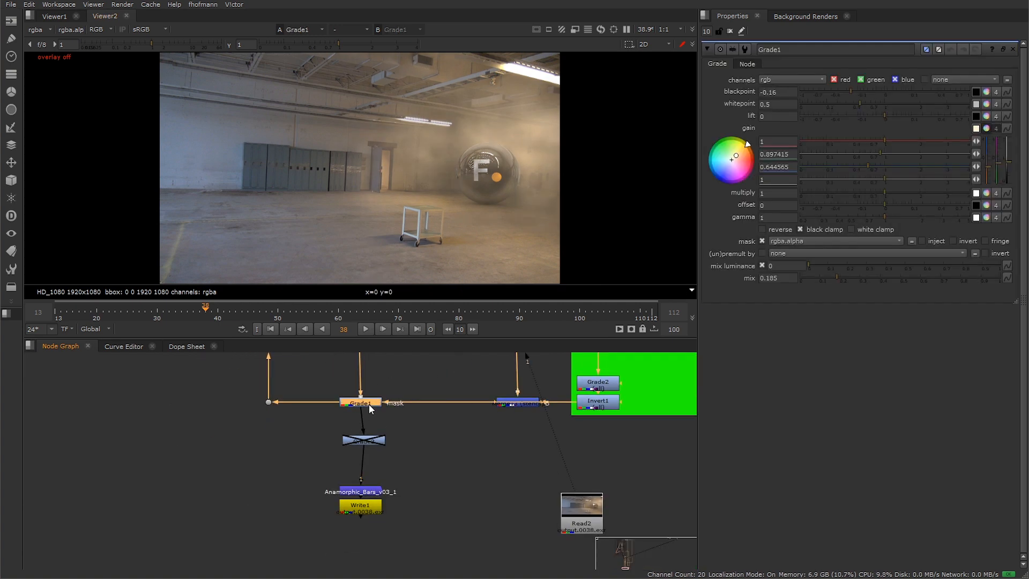
key(1)
scroll(488, 182, up, 3)
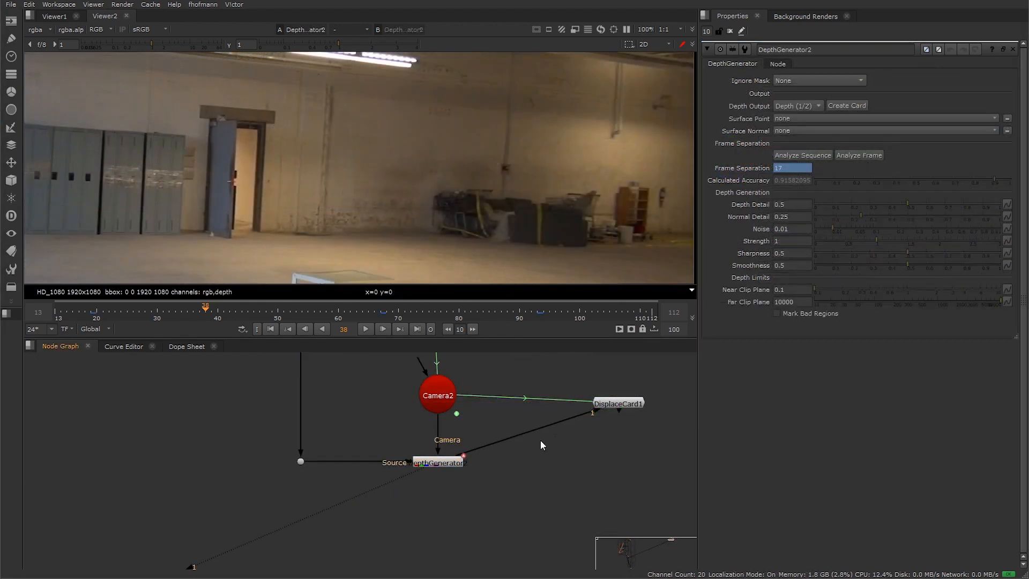
Output the DepthGenerator's Surface Point to a new layer named Position with channels x, y and z
click(810, 118)
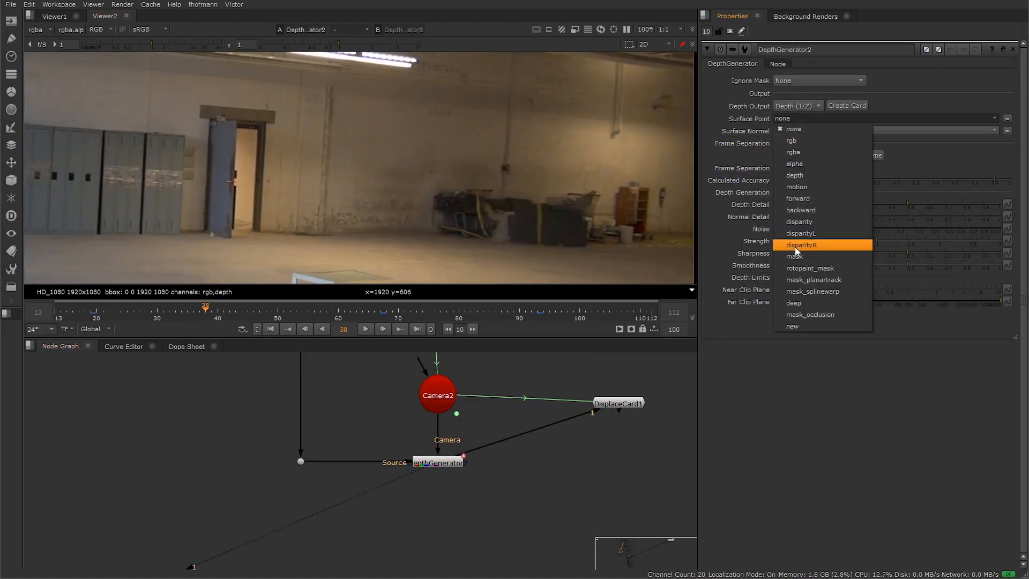
click(799, 326)
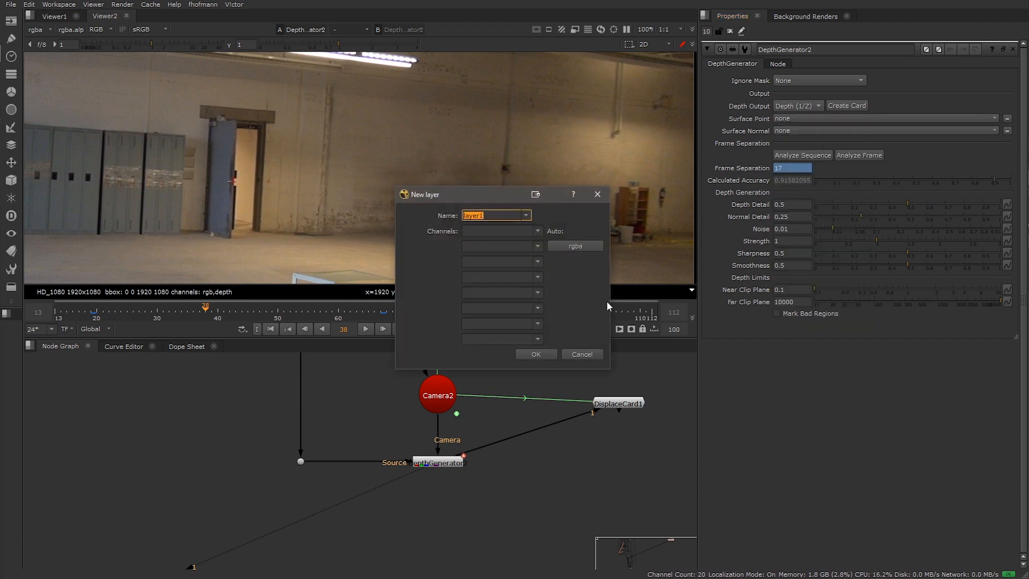
text(Position)
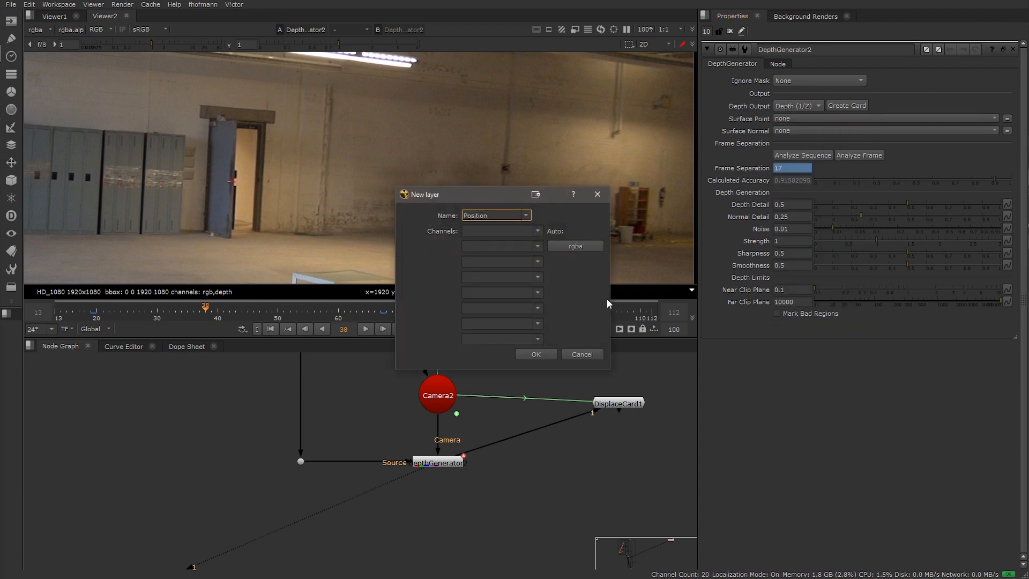
click(513, 231)
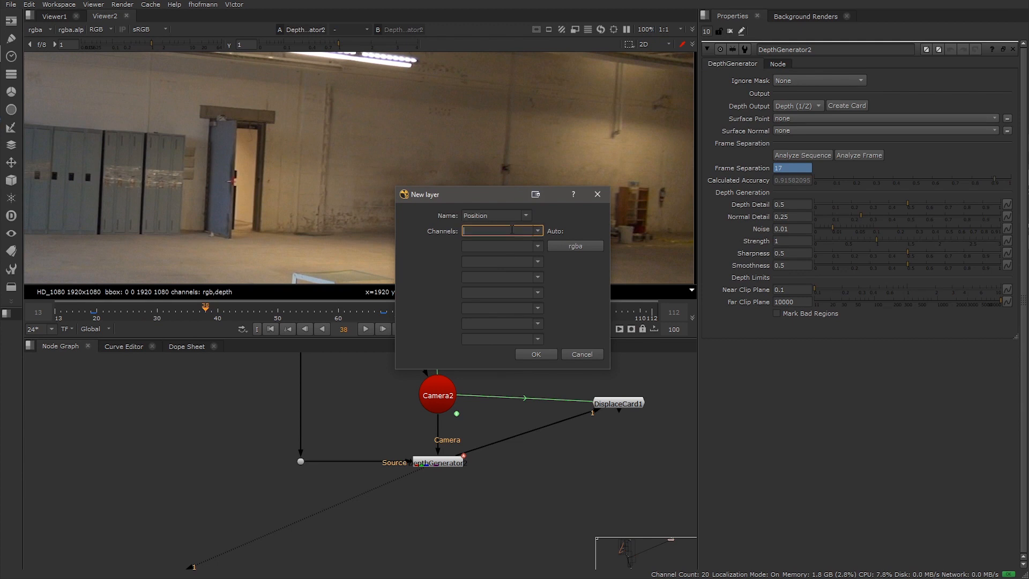
text(x)
key(Tab)
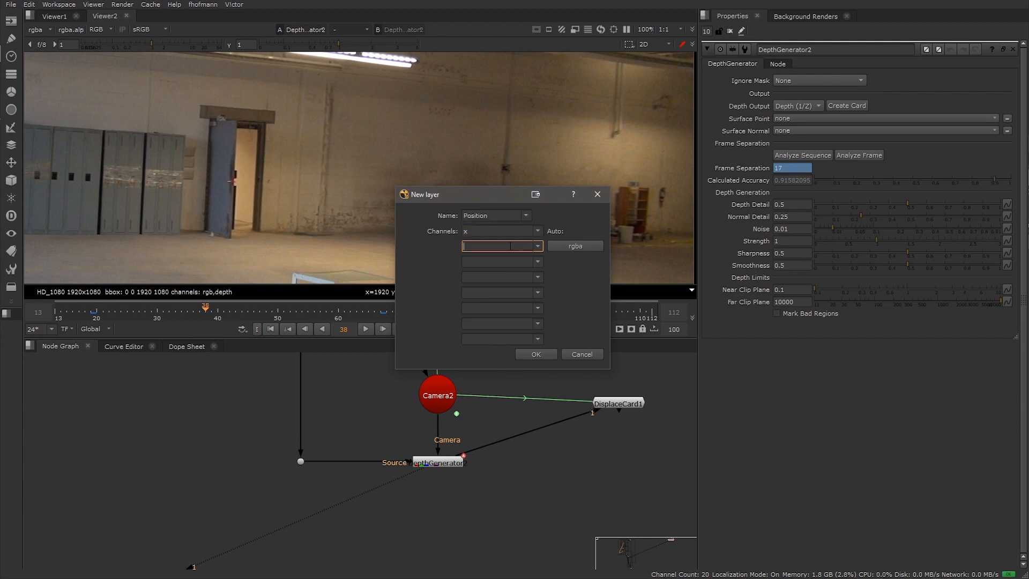
text(y)
key(Tab)
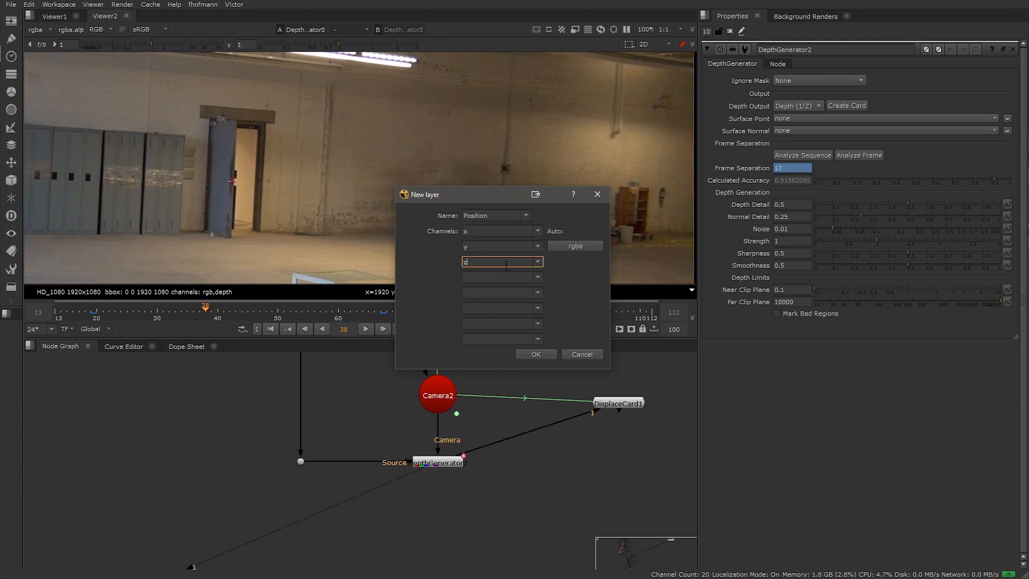
click(536, 354)
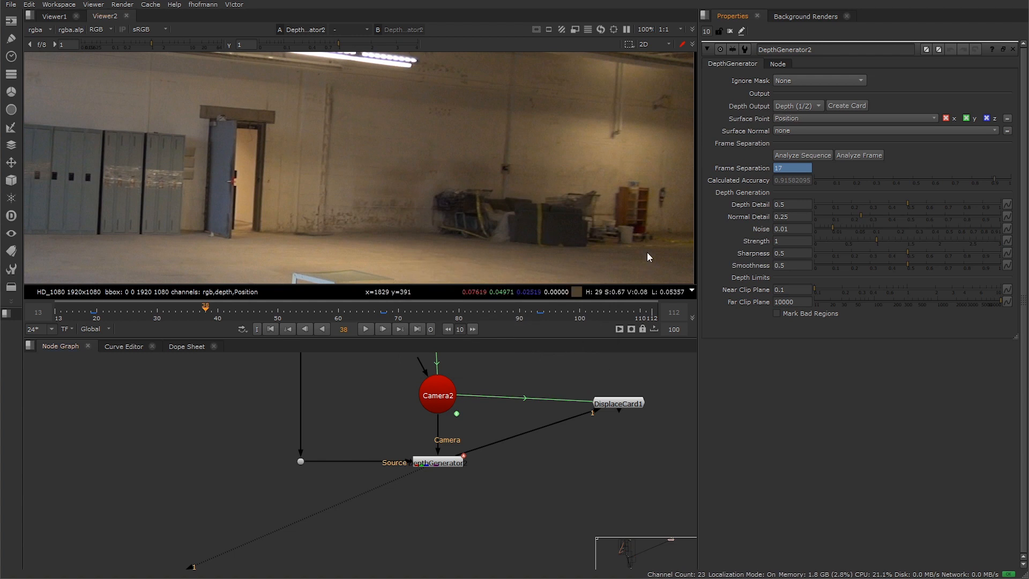
Examine the Position layer across the whole frame, and return the viewer to the rgba channels
click(44, 29)
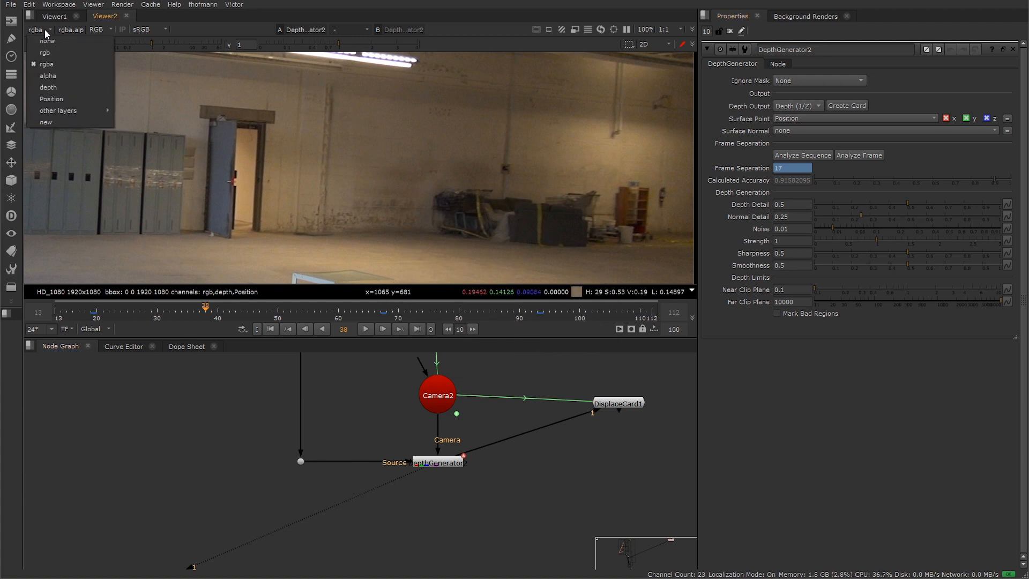
click(53, 91)
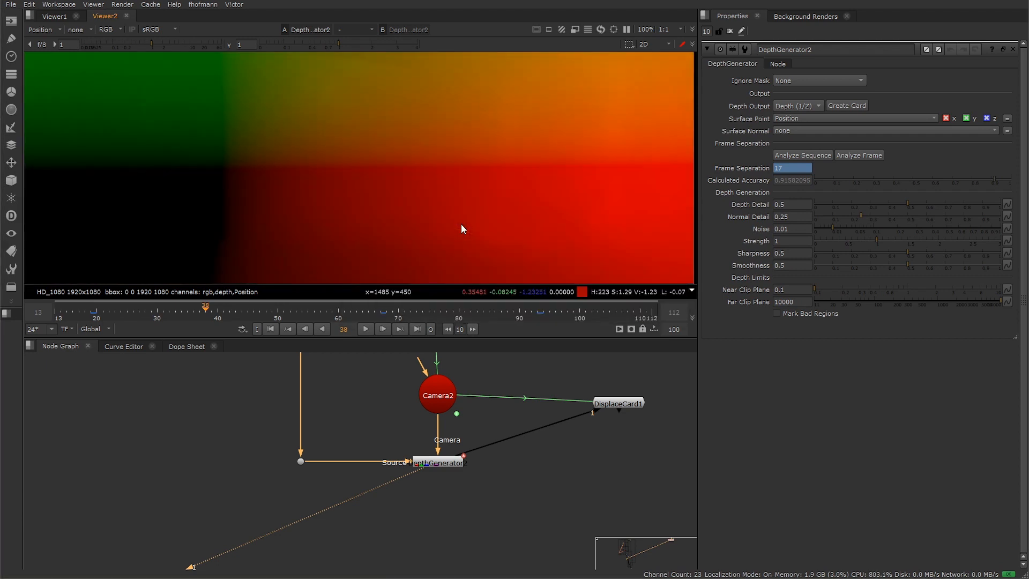
scroll(459, 181, down, 1)
scroll(459, 182, down, 2)
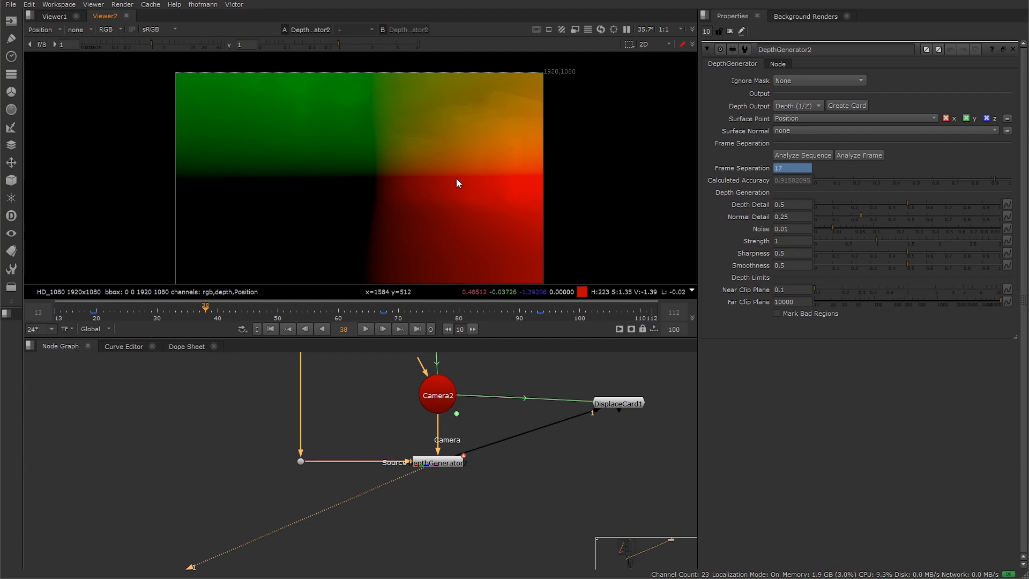
click(41, 30)
click(41, 62)
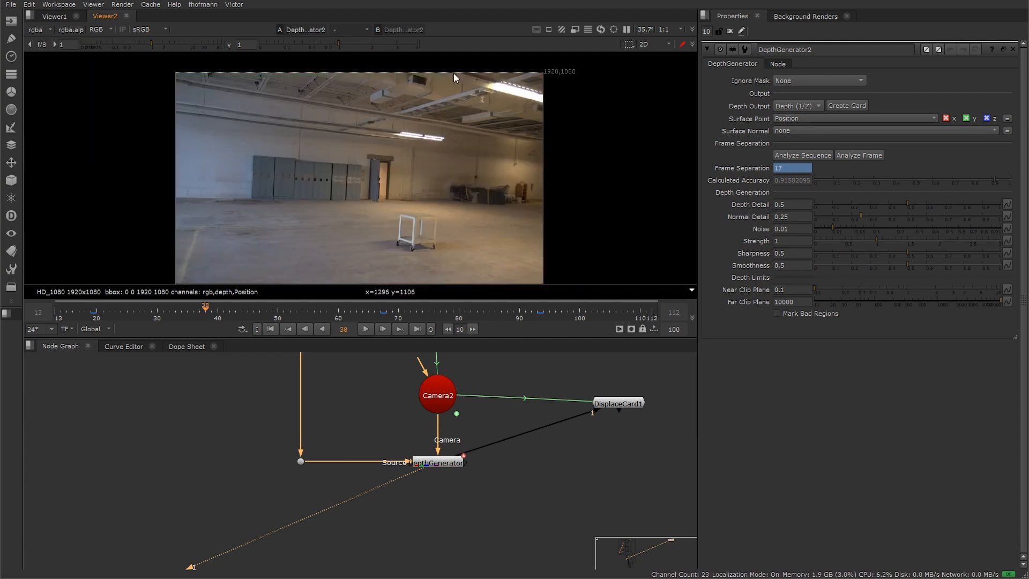
Output the DepthGenerator's Surface Normal to a new layer named Normal with channels x, y and z
click(803, 130)
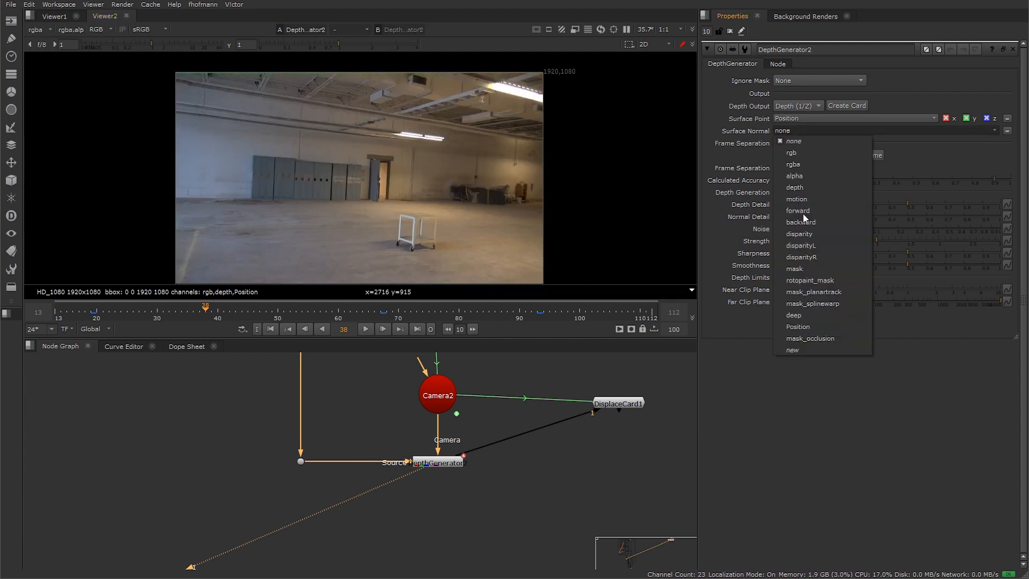
click(800, 349)
text(Norm)
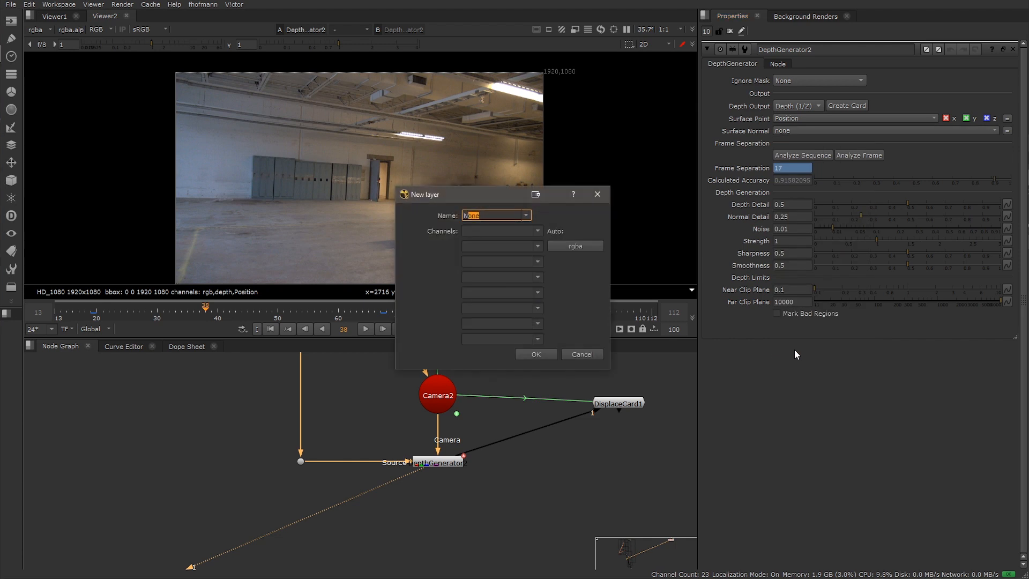
text(al)
click(513, 231)
text(x)
click(503, 246)
text(y)
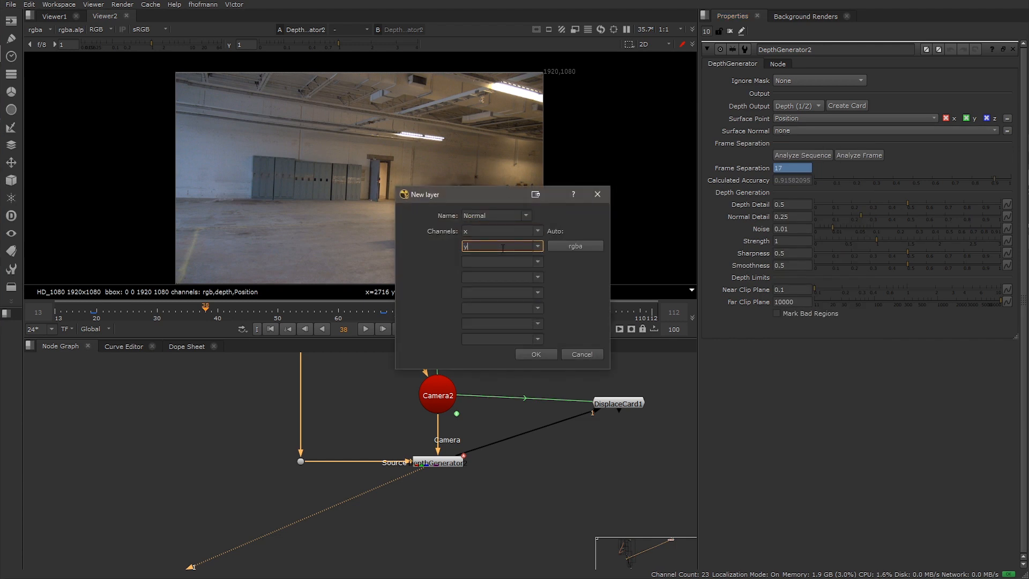
click(502, 262)
text(z)
click(535, 354)
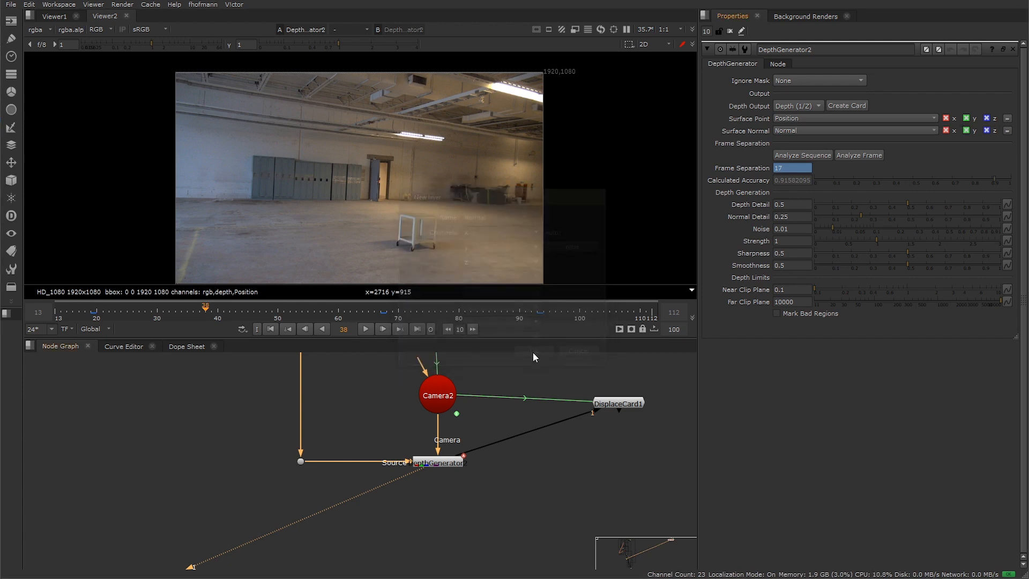
Display the Normal layer in the viewer and lower the DepthGenerator's Normal Detail
click(44, 30)
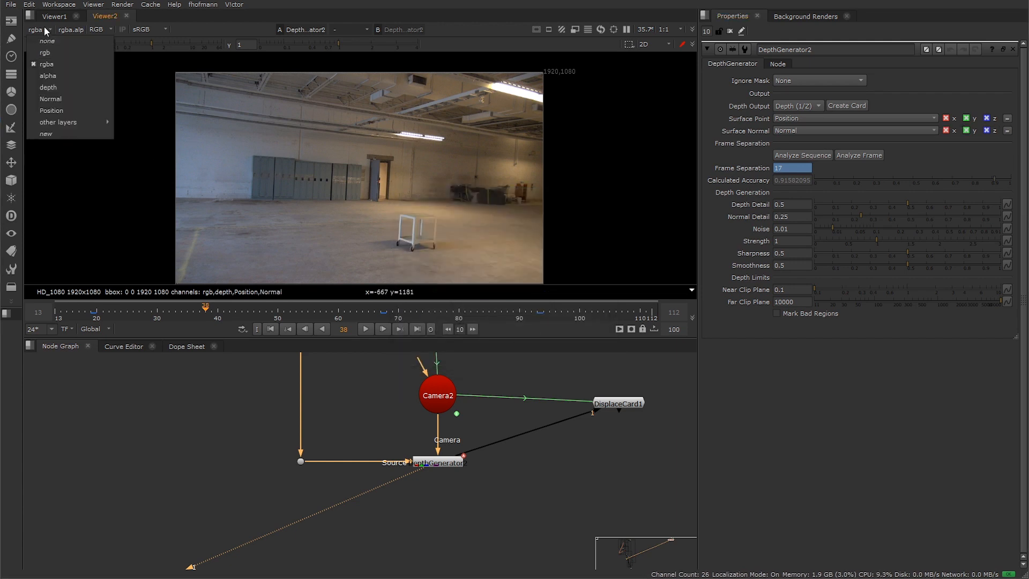
click(62, 100)
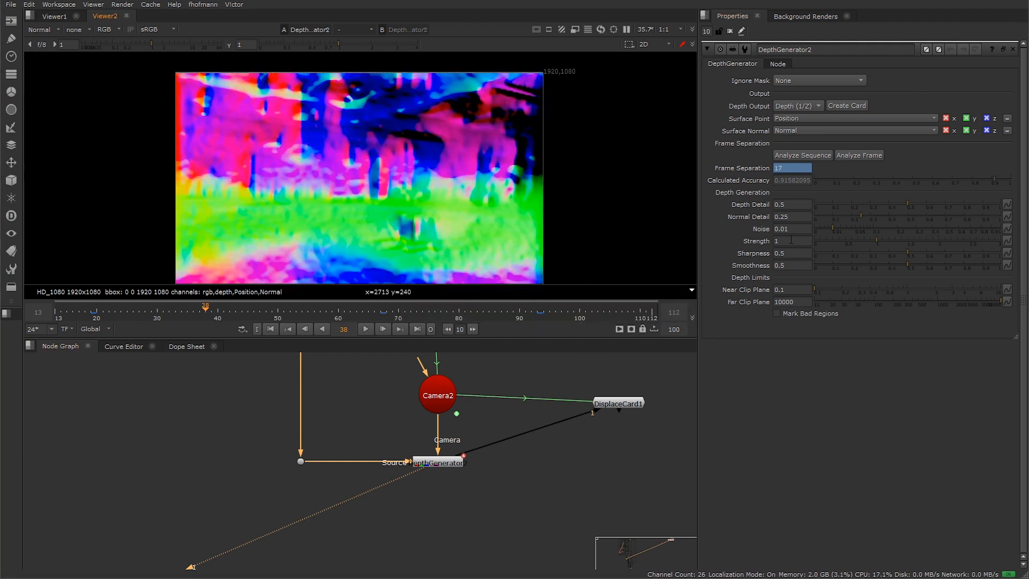
drag(856, 216, 835, 217)
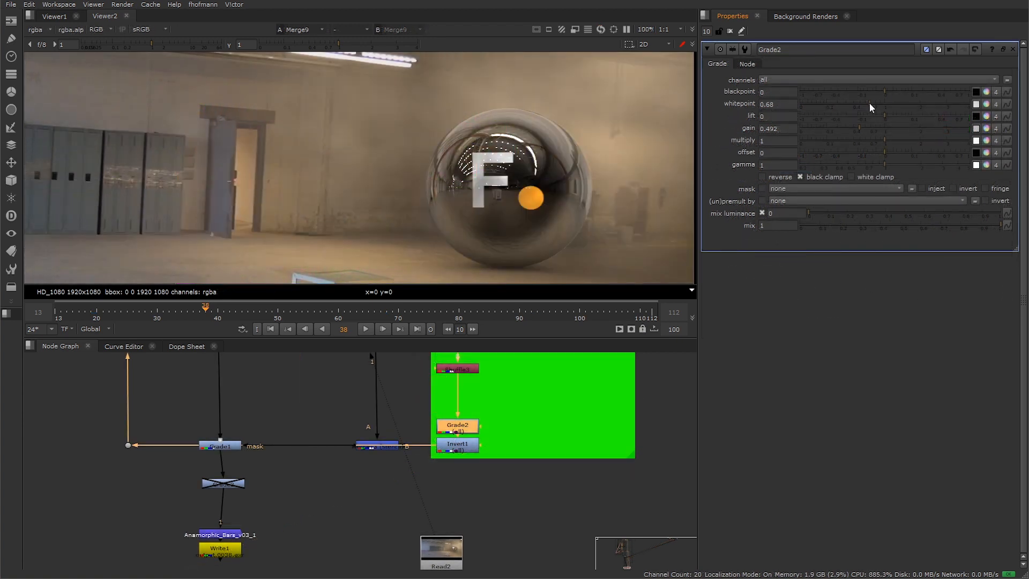
Raise the whitepoint of the Grade2 node to 1.52 to thicken the fog around the sphere
drag(870, 103, 911, 105)
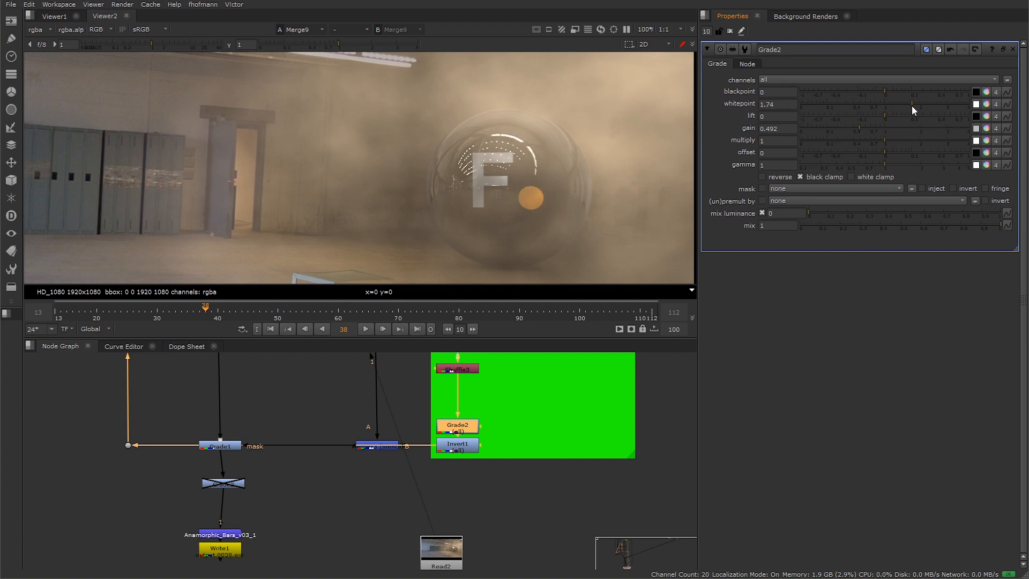
drag(912, 105, 905, 105)
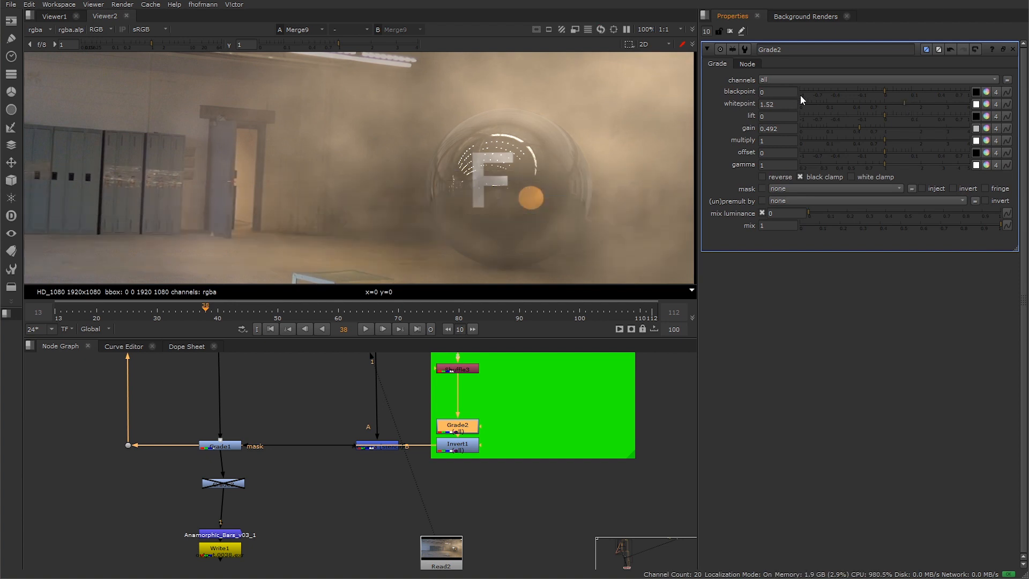